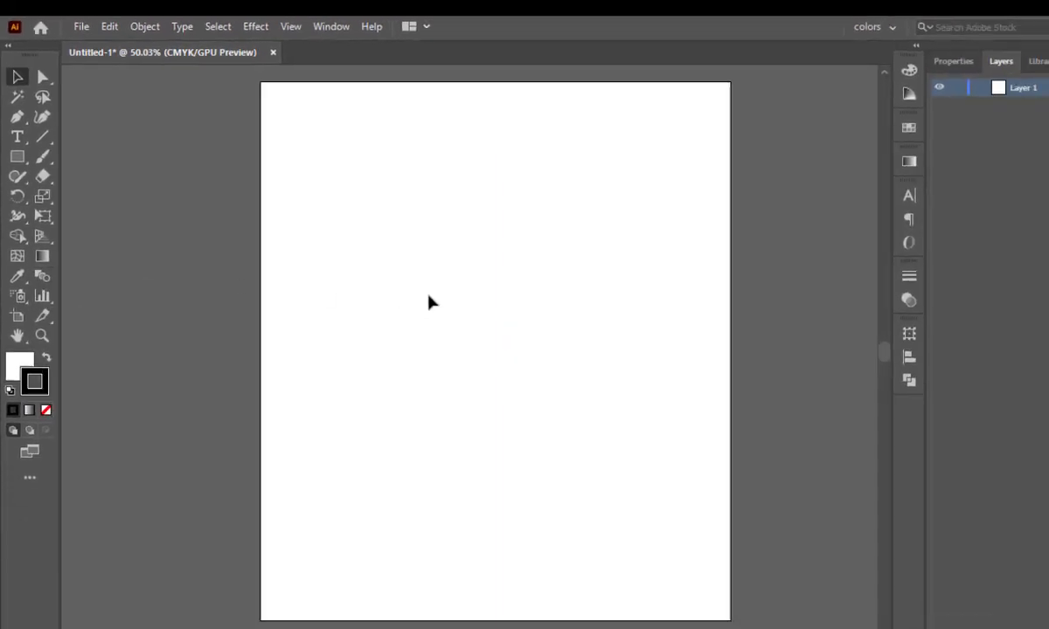
Draw a horizontal line about 5.56 in long near the top of the artboard with the Line Segment tool
left_click(17, 151)
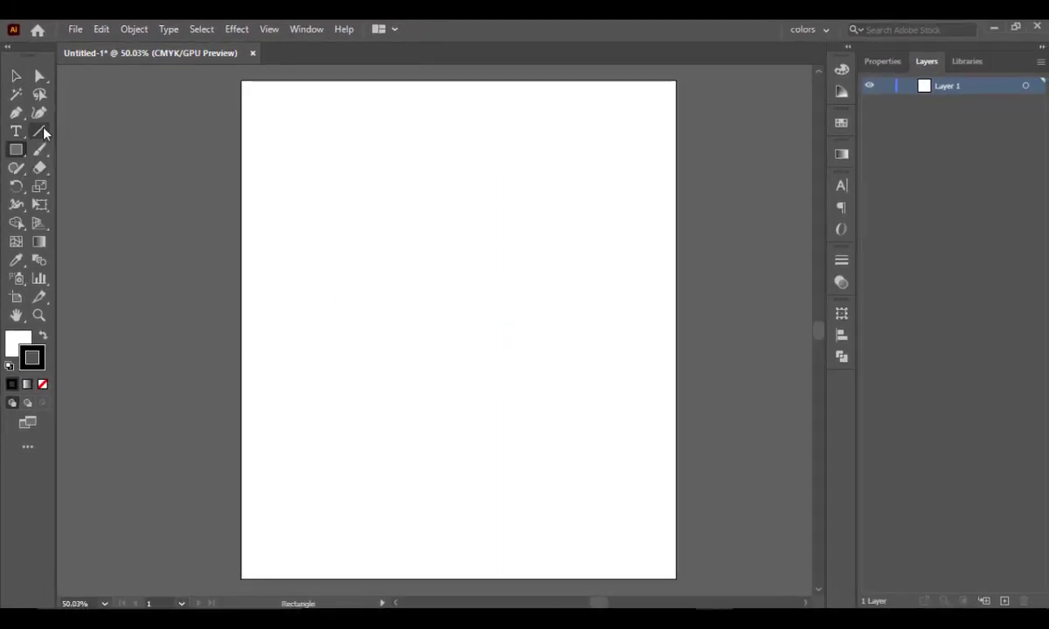
left_click(39, 132)
left_click_drag(326, 131, 579, 132)
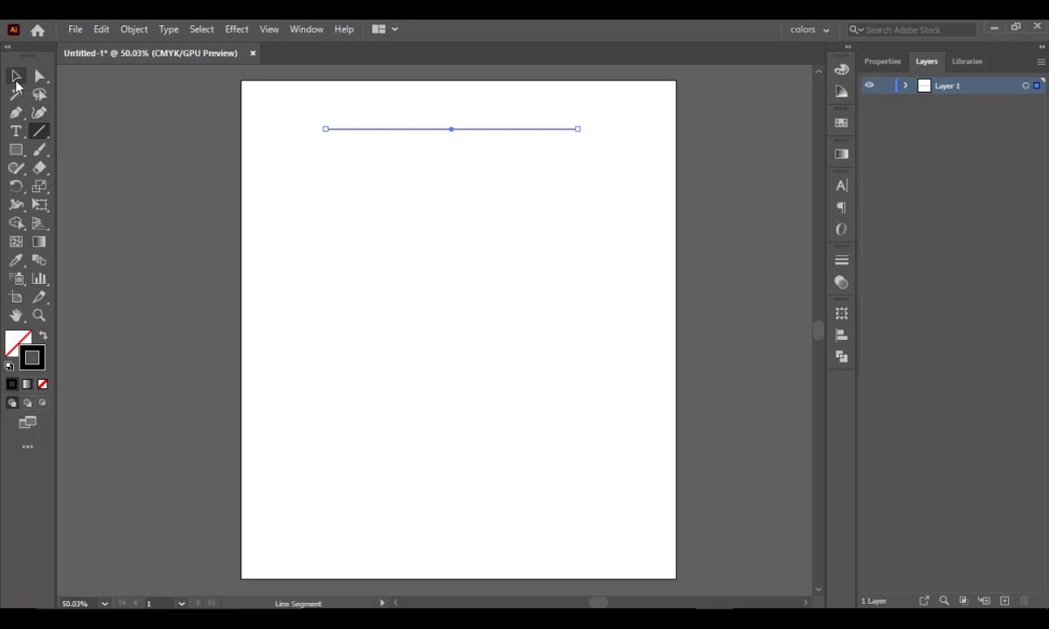
left_click(17, 76)
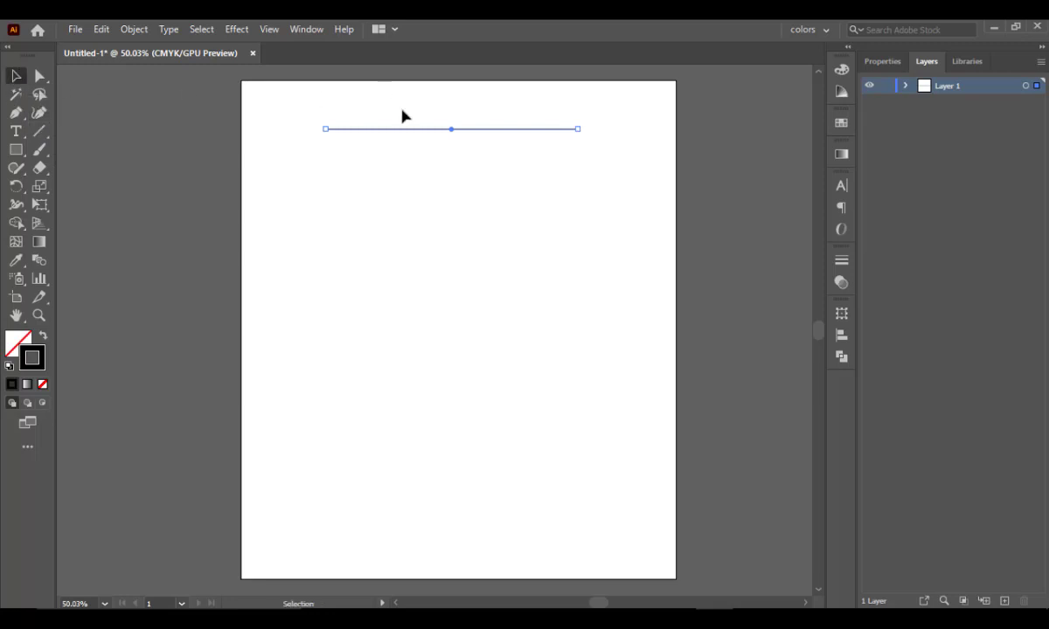
key("ctrl+plus")
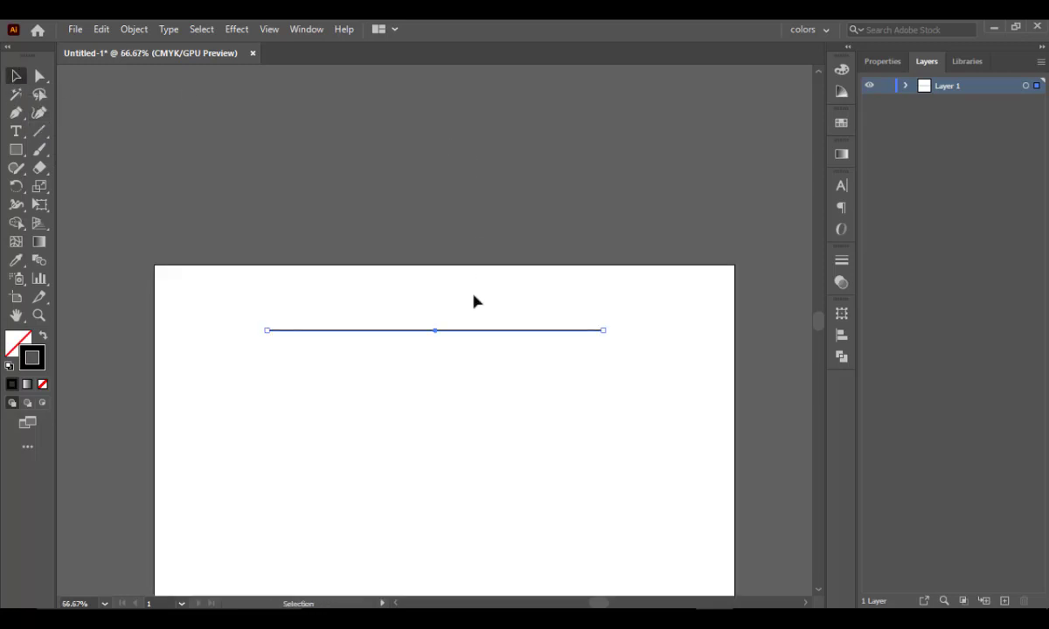
scroll(493, 346, "down", 5)
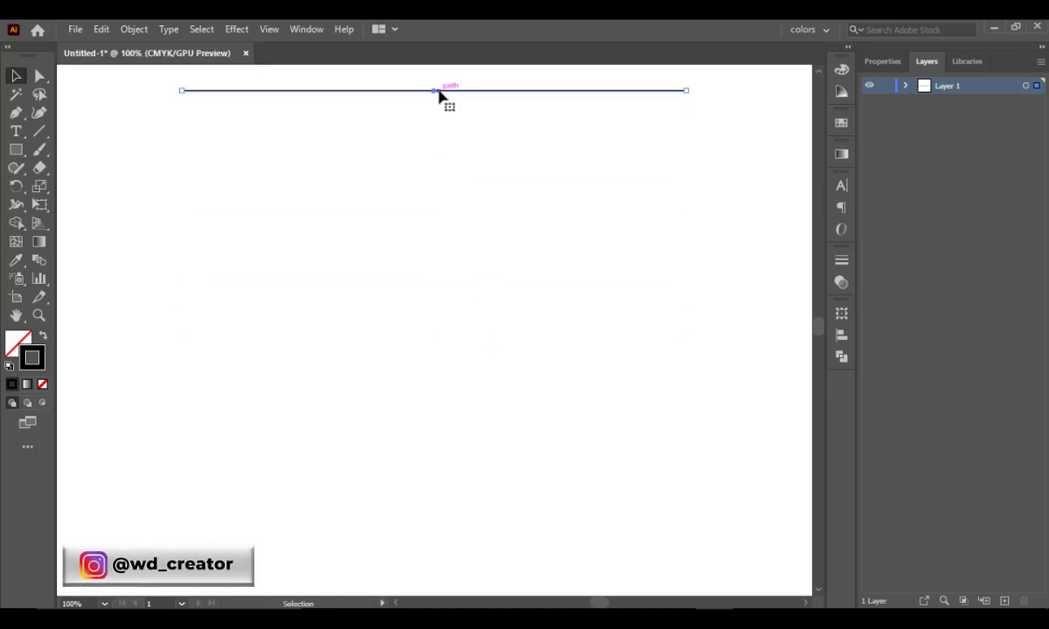
Duplicate the horizontal line and place the copy well below it, in the lower part of the artboard
left_click(440, 125)
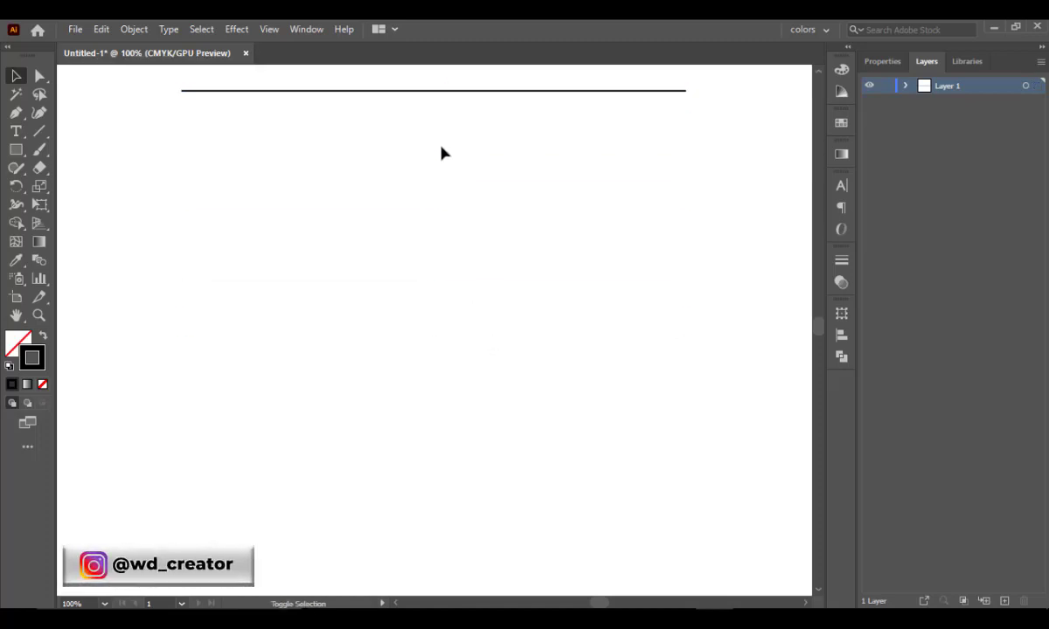
left_click(441, 91)
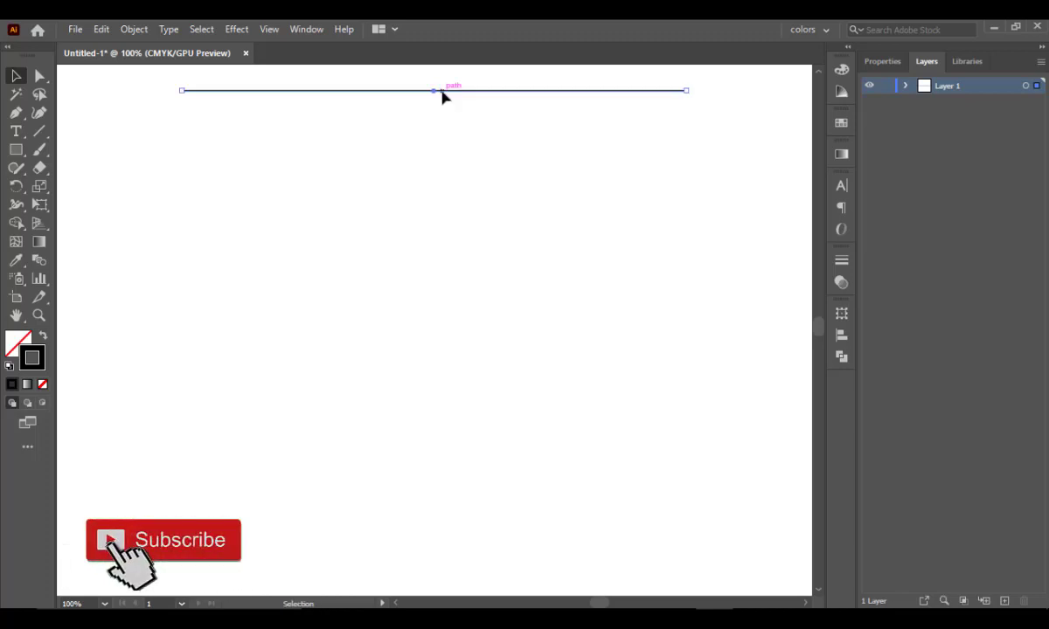
left_click_drag(442, 95, 449, 576)
key("ctrl+minus")
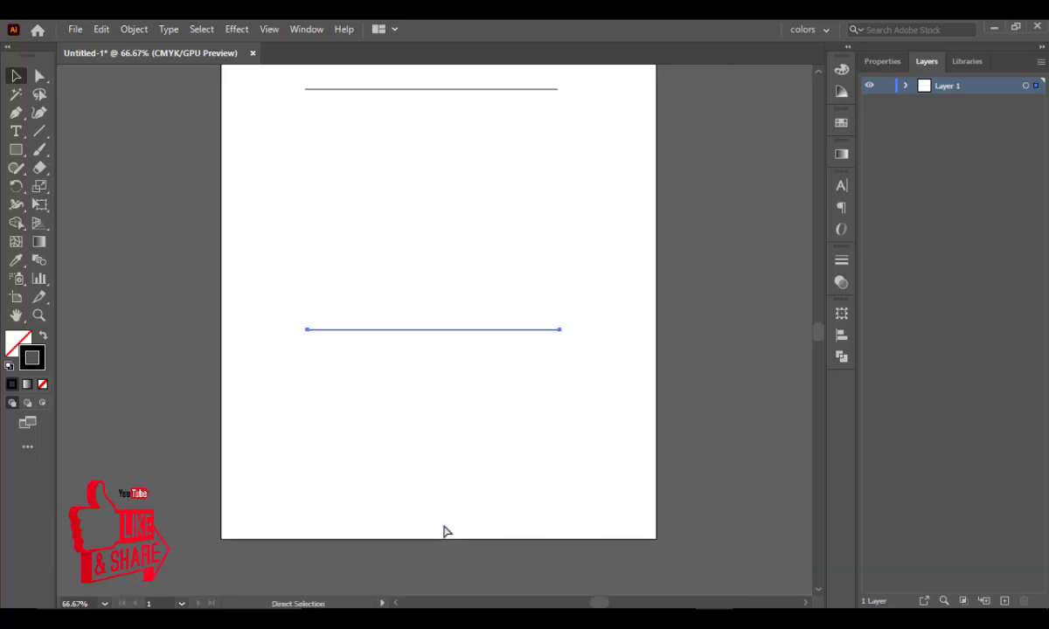
key("ctrl+minus")
key("ctrl+minus")
key("ctrl+plus")
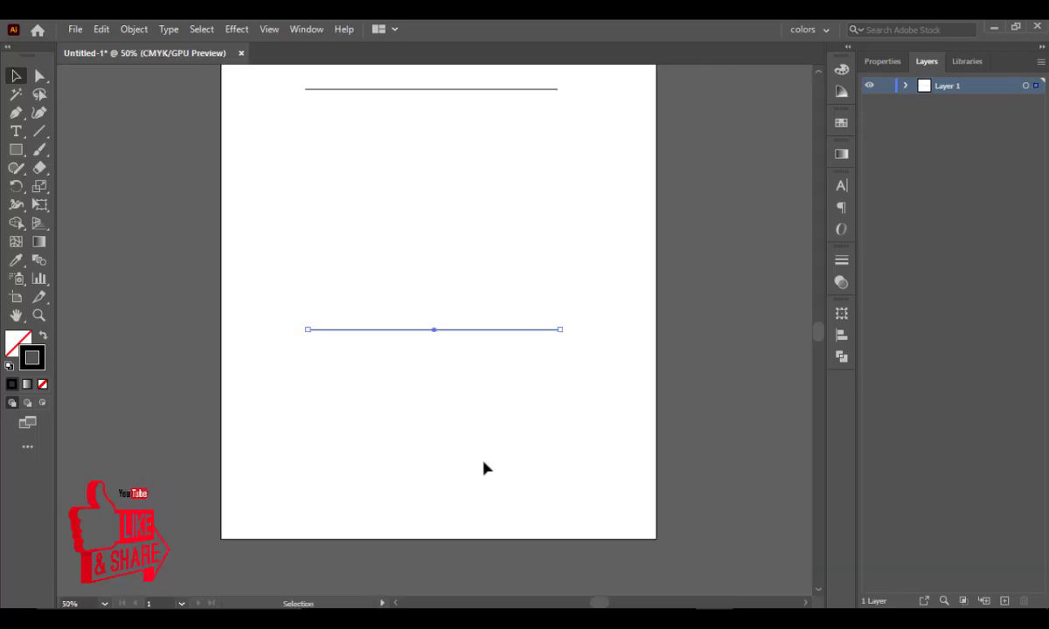
Set the upper line's stroke colour to a light brown swatch
left_click(421, 159)
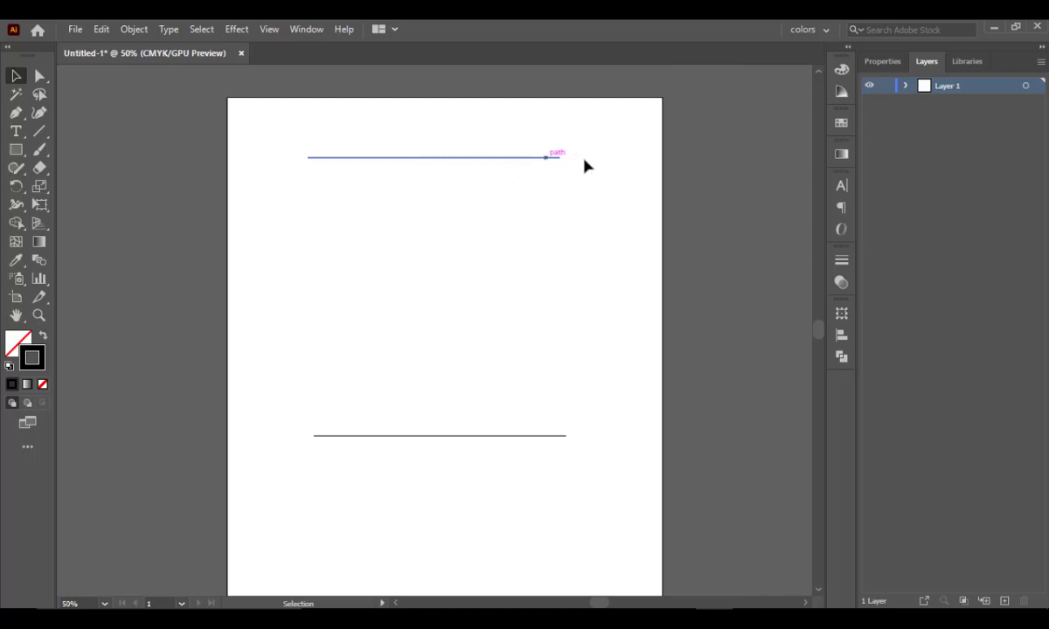
left_click(841, 125)
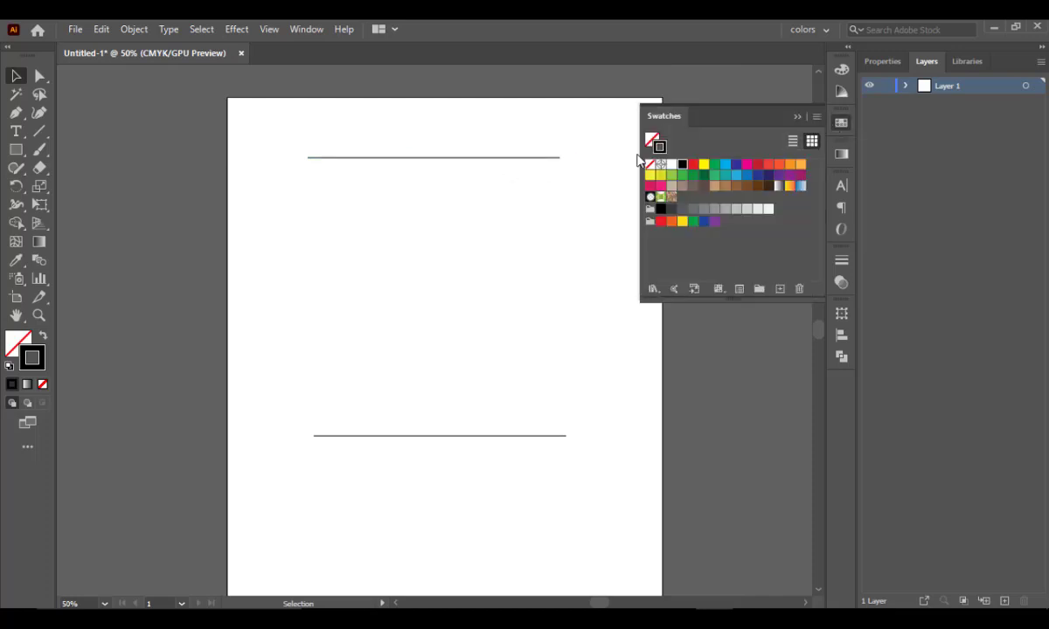
left_click(437, 160)
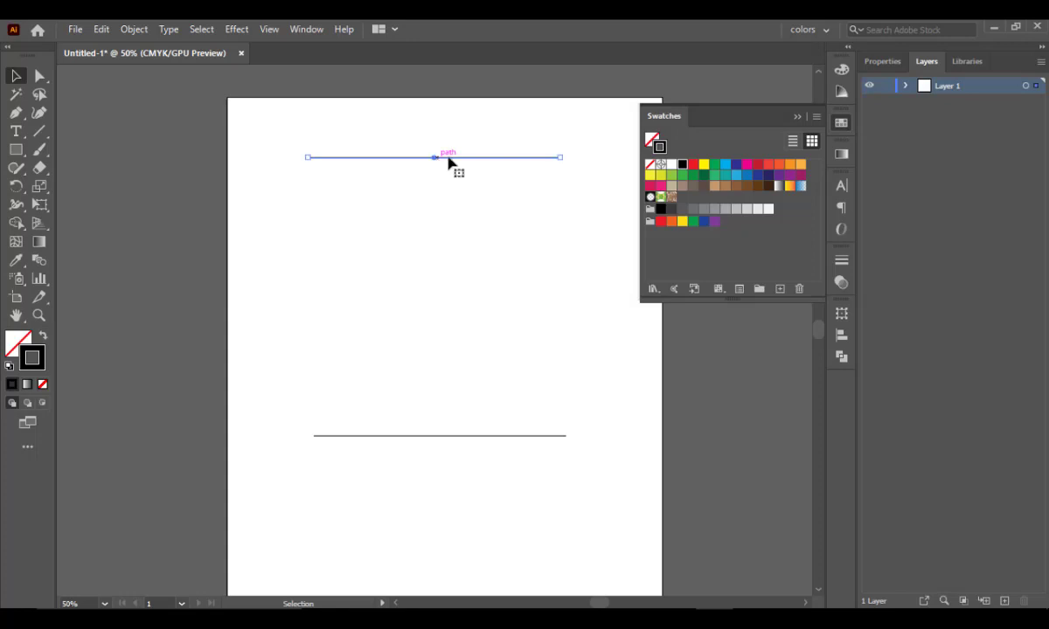
left_click(724, 188)
left_click(418, 417)
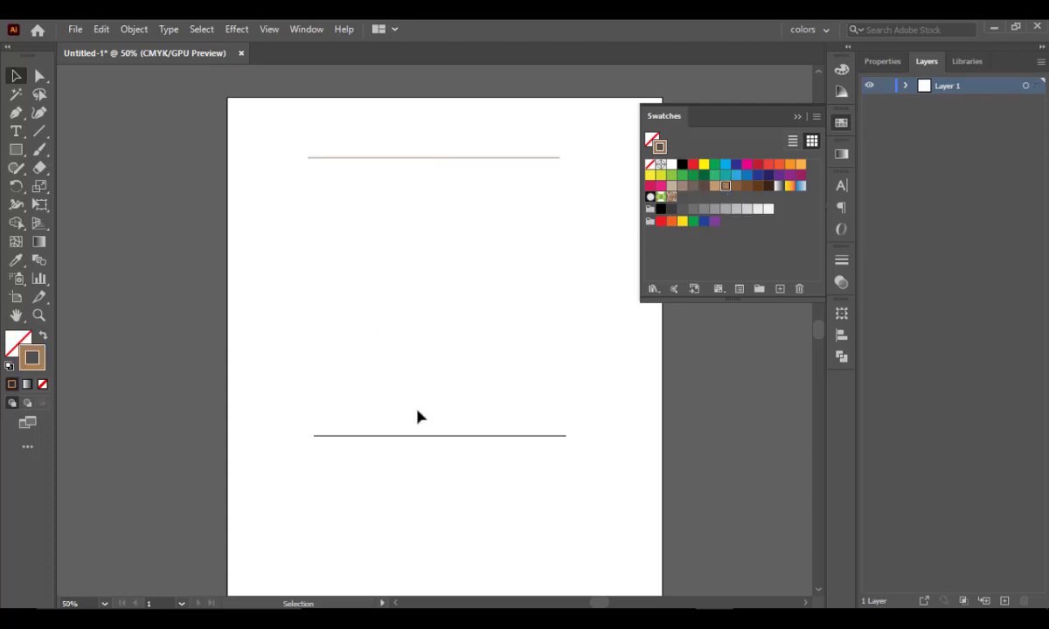
Set the lower line's stroke colour to the darkest brown swatch
left_click(429, 438)
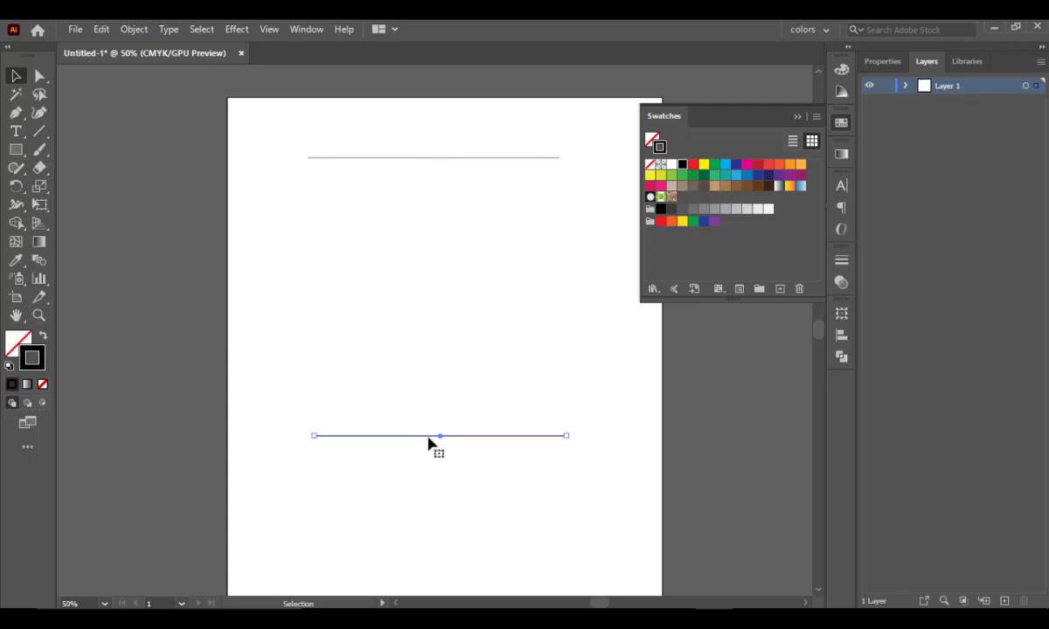
left_click(757, 186)
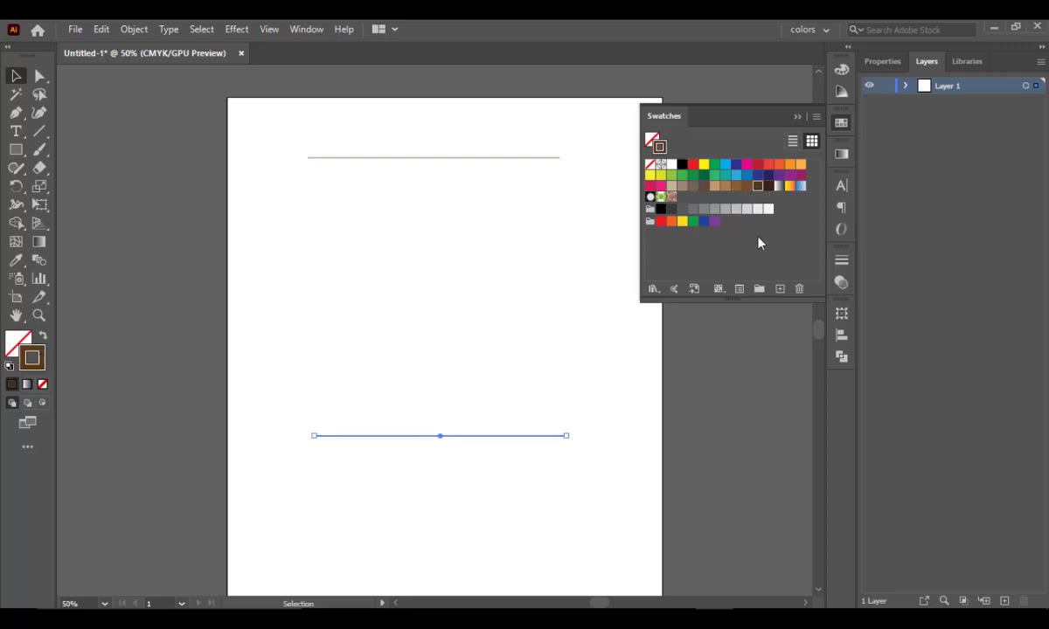
left_click(477, 297)
left_click(439, 436)
left_click(768, 185)
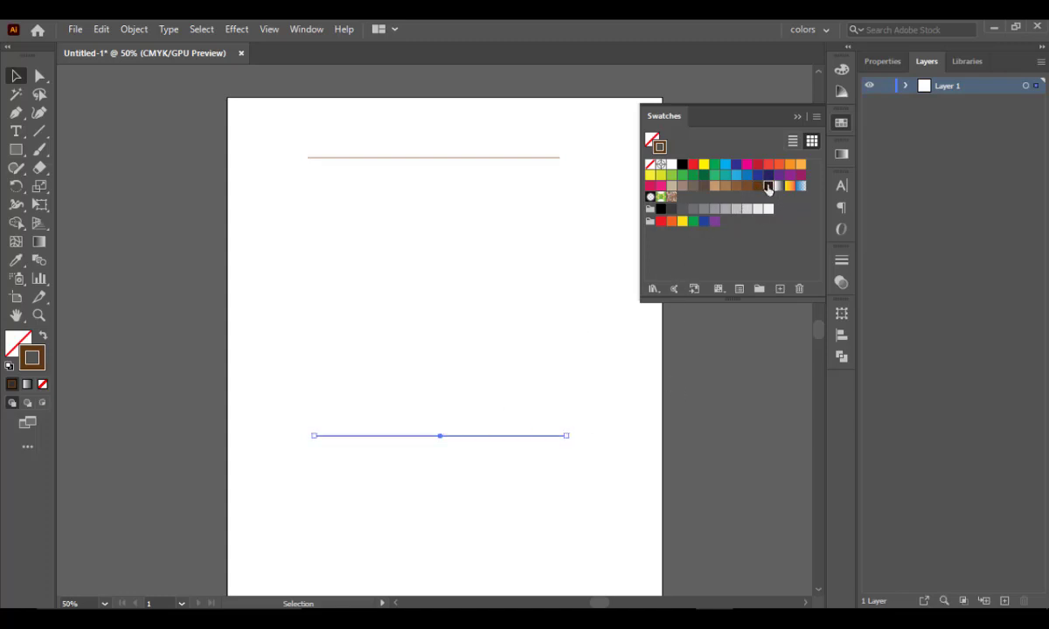
left_click(354, 420)
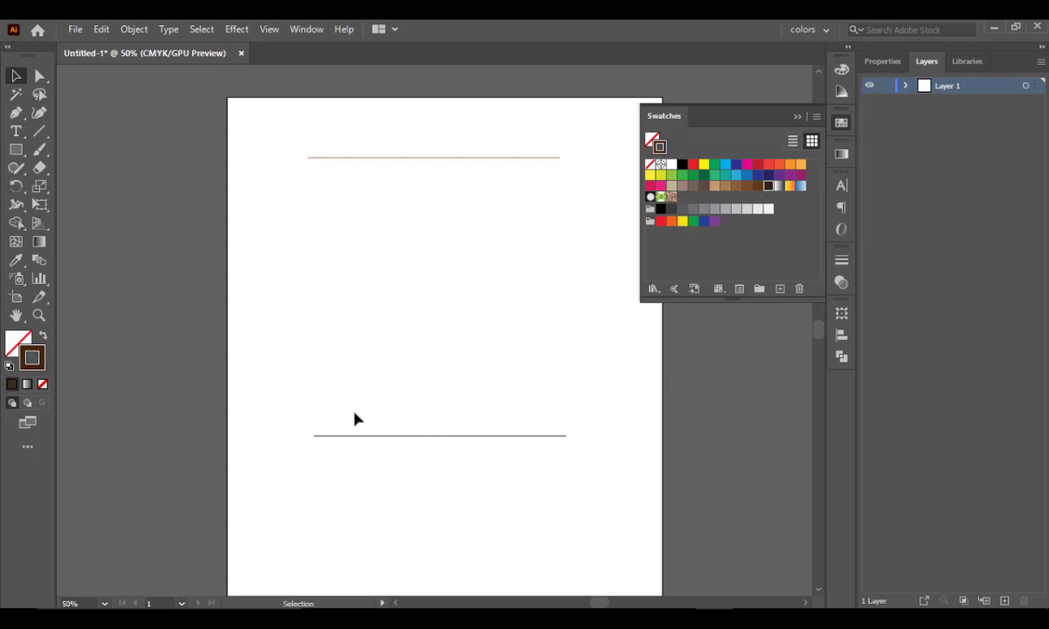
Set the lower line's stroke weight to 10 pt
left_click(796, 117)
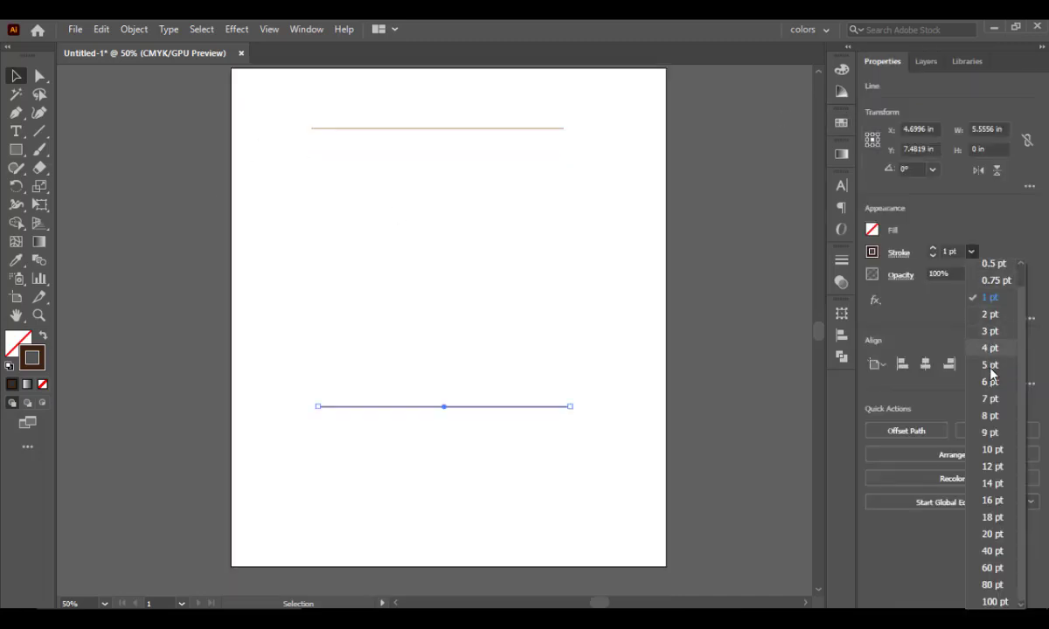
left_click(990, 432)
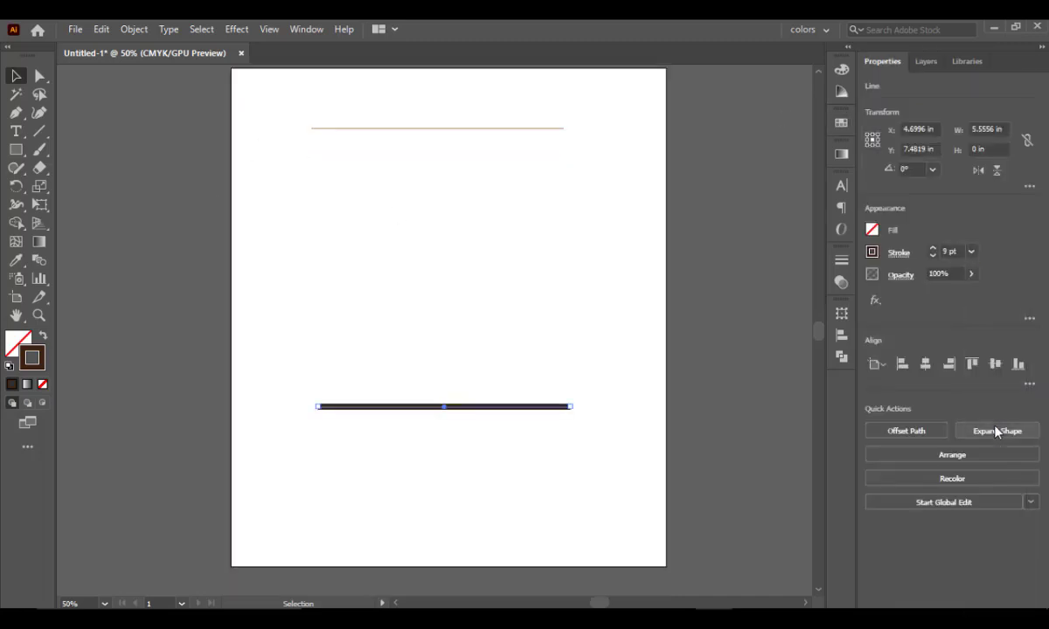
left_click(971, 252)
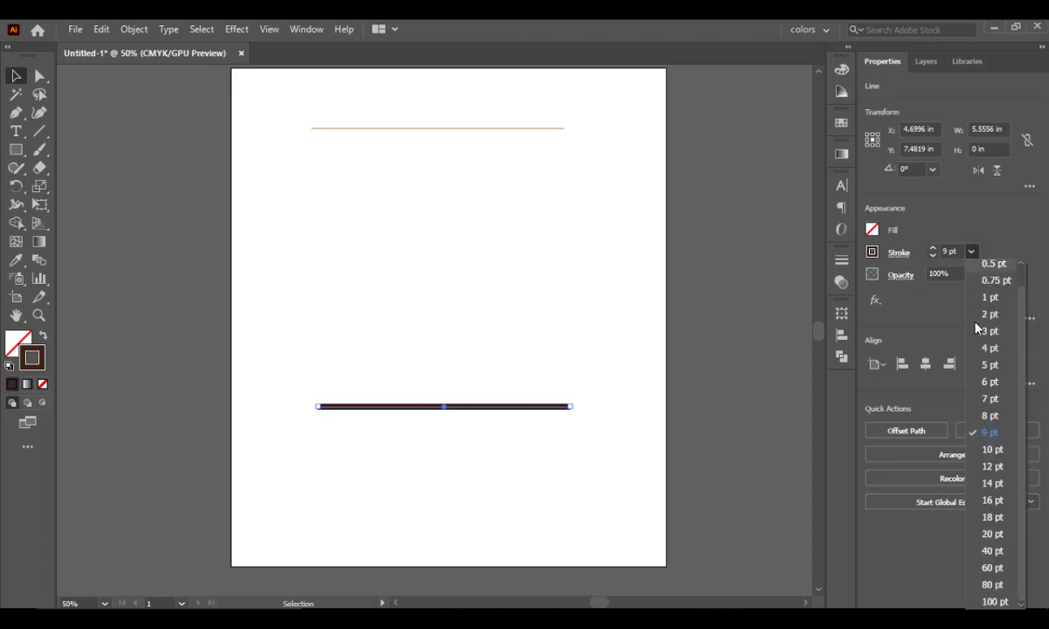
left_click(1005, 454)
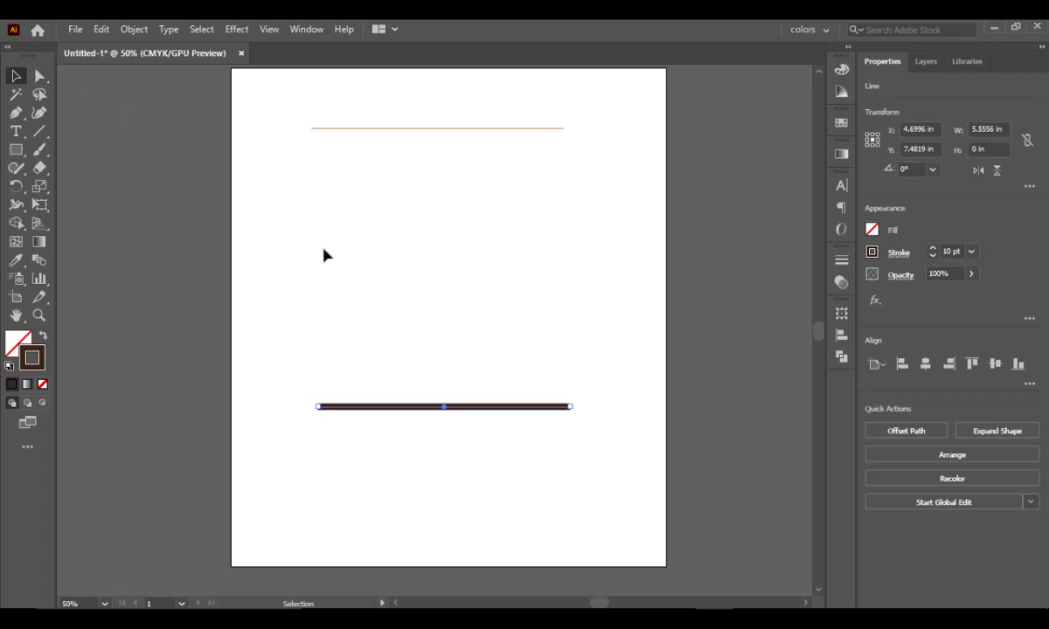
Blend the thin light brown line with the thick dark brown line using the Blend tool
left_click_drag(289, 106, 605, 480)
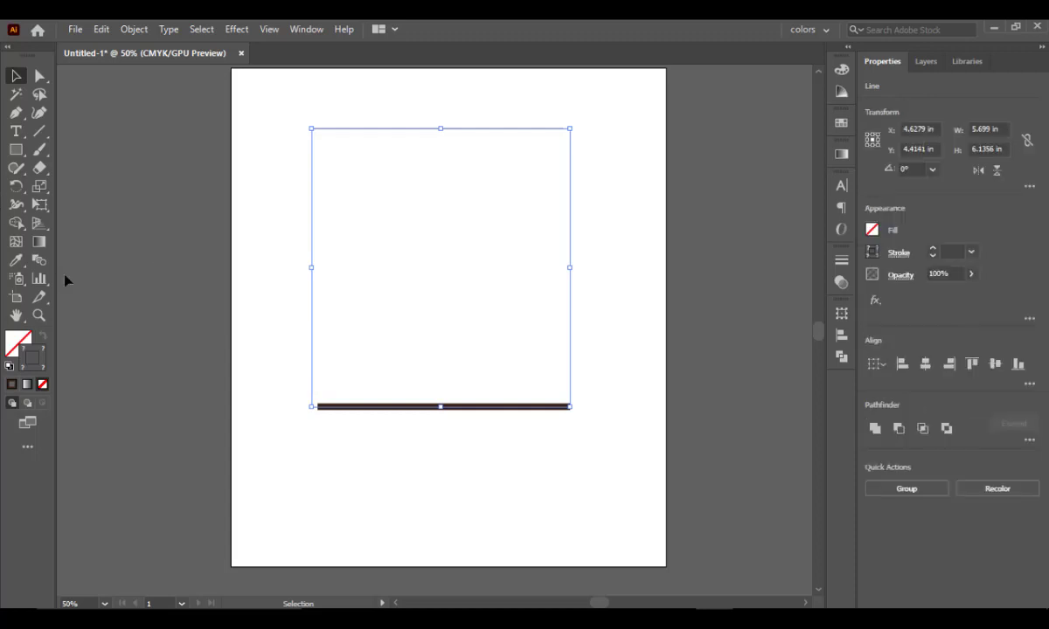
left_click(40, 260)
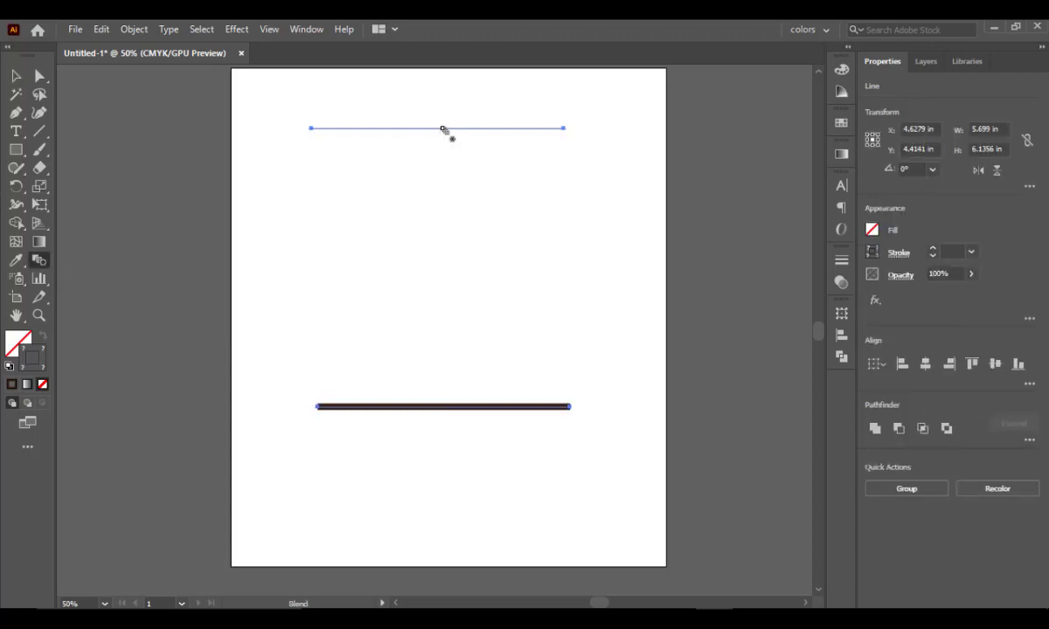
left_click(453, 407)
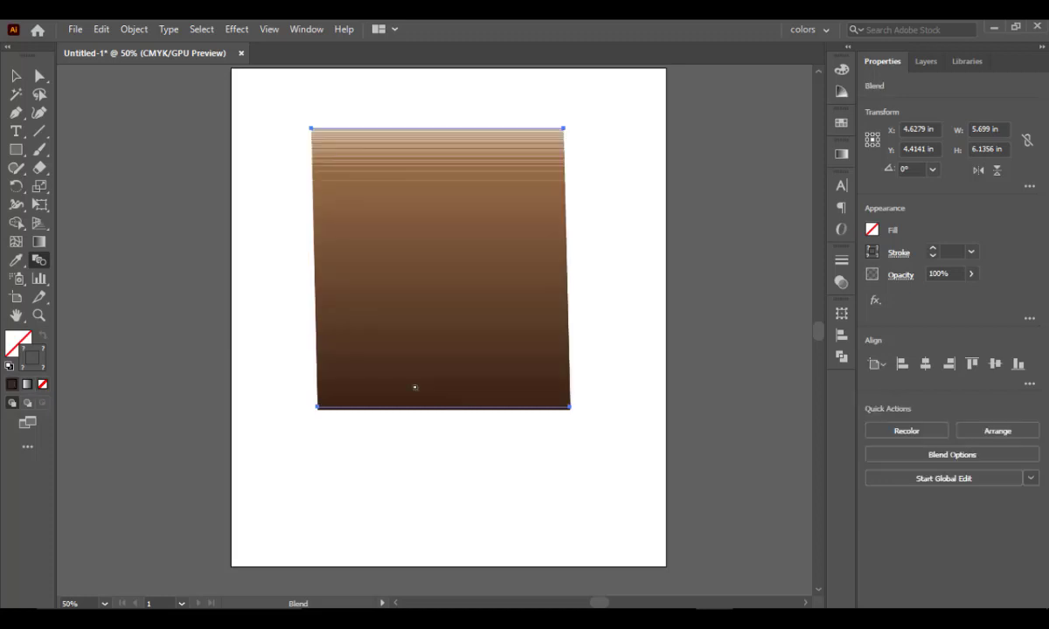
left_click(16, 76)
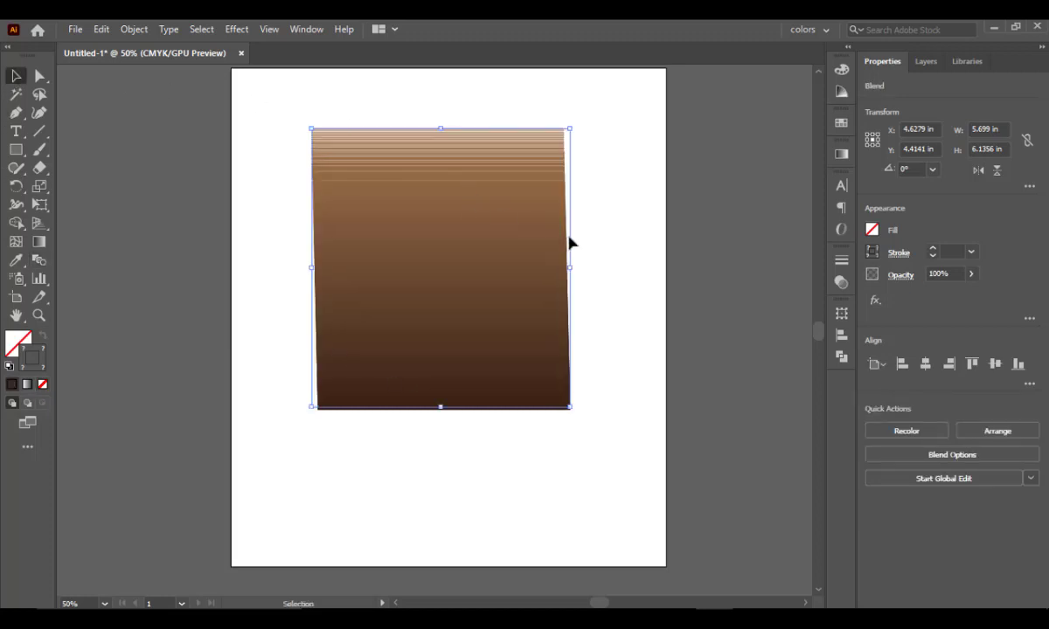
left_click(602, 250)
Delete the brown line blend from the artboard
left_click_drag(274, 88, 578, 321)
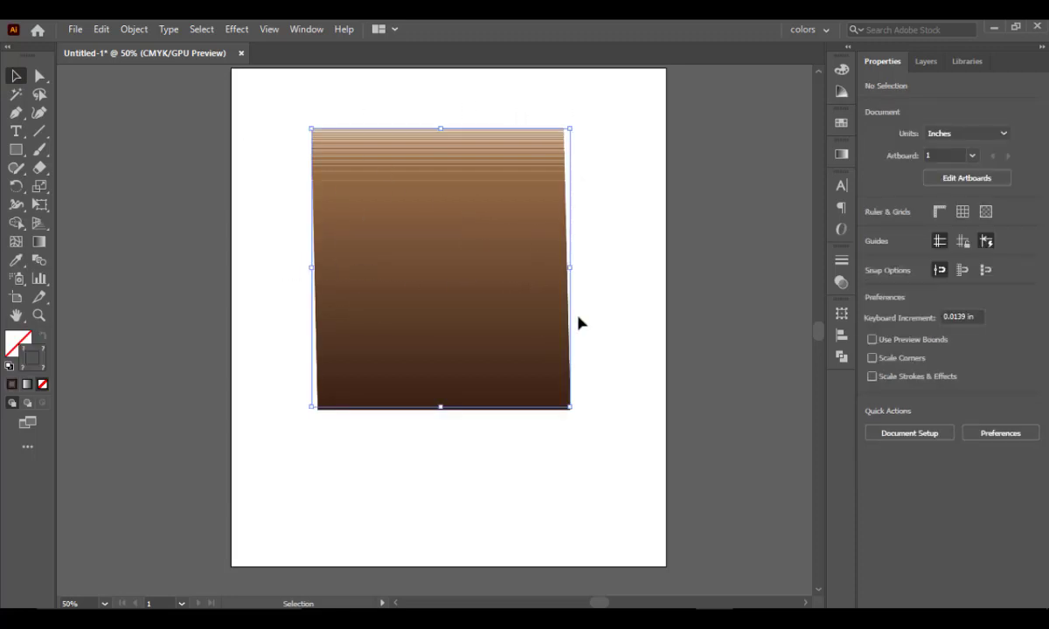
left_click(553, 455)
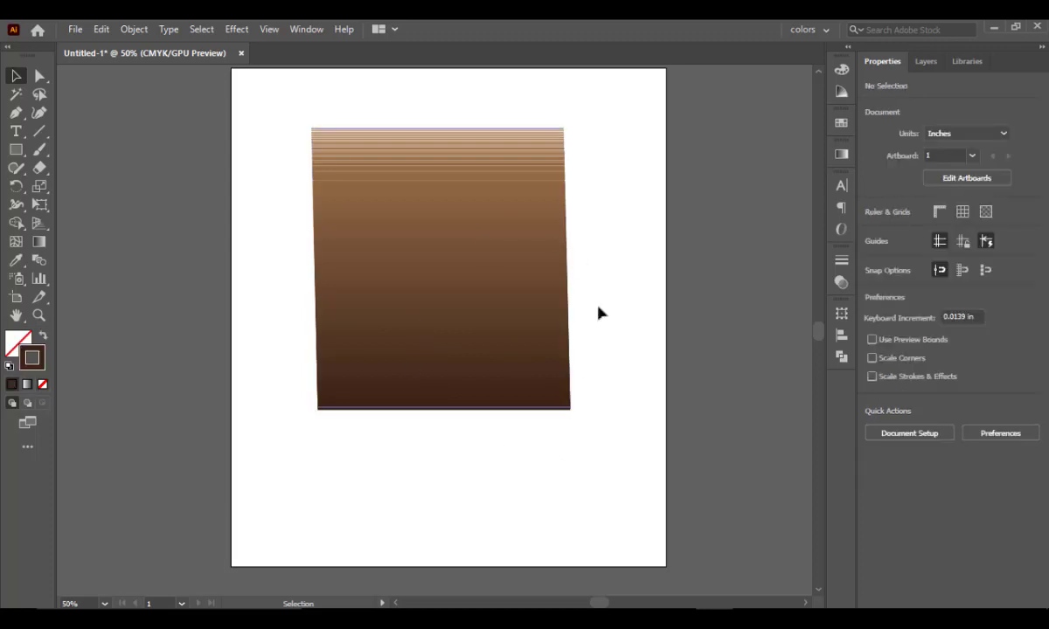
left_click_drag(288, 103, 672, 458)
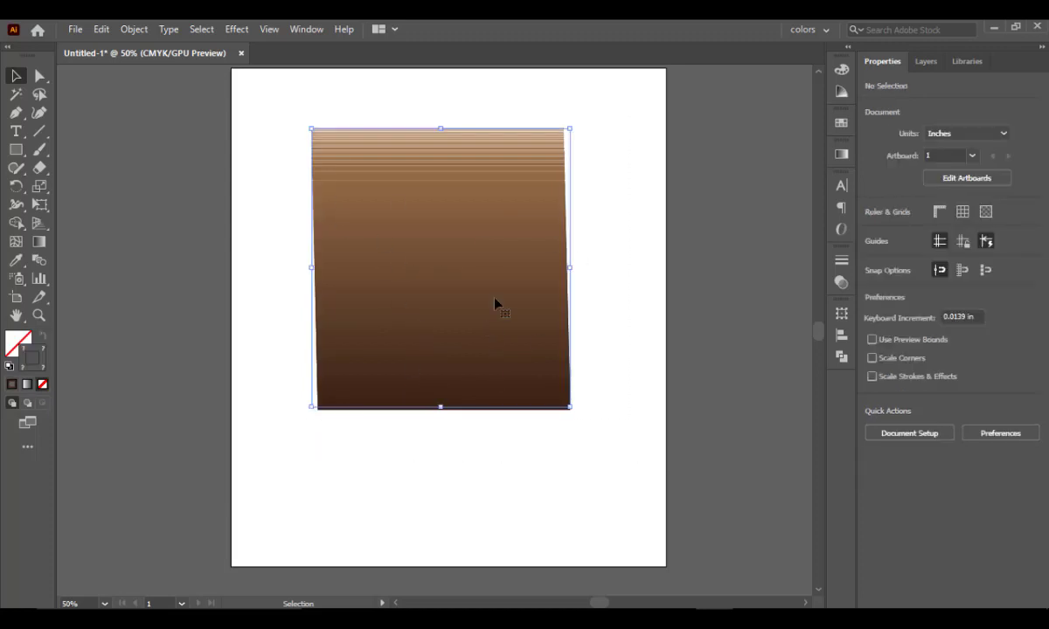
key("Delete")
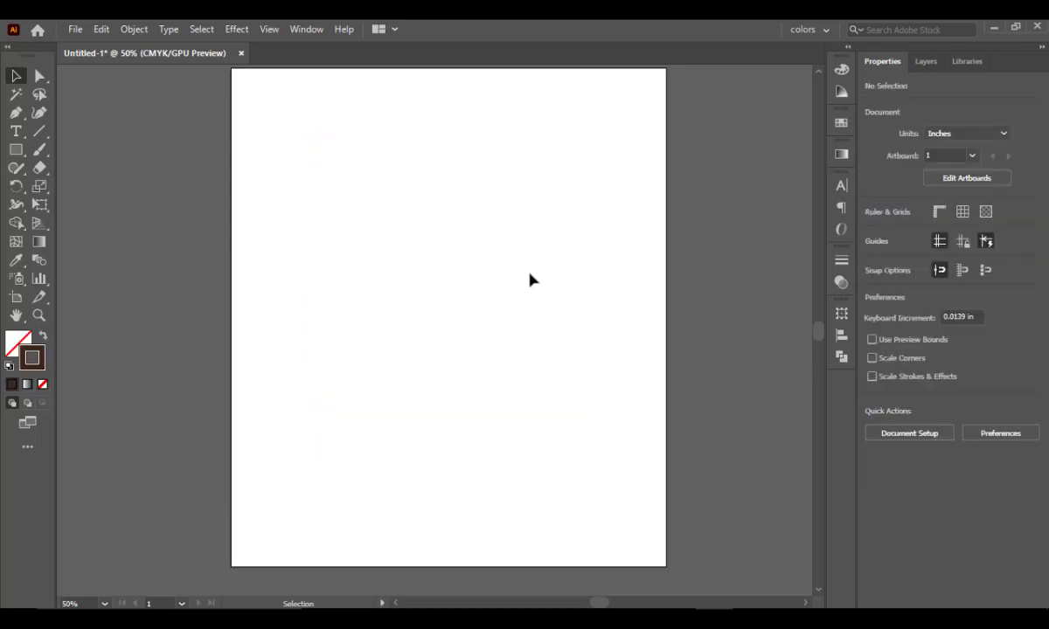
Draw a tall ellipse about 0.75 in wide and 1.71 in high near the artboard's top centre, with a 0.5 pt stroke
key("space")
mouse_move(529, 273)
left_mouse_down()
mouse_move(529, 294)
mouse_move(529, 286)
left_mouse_up()
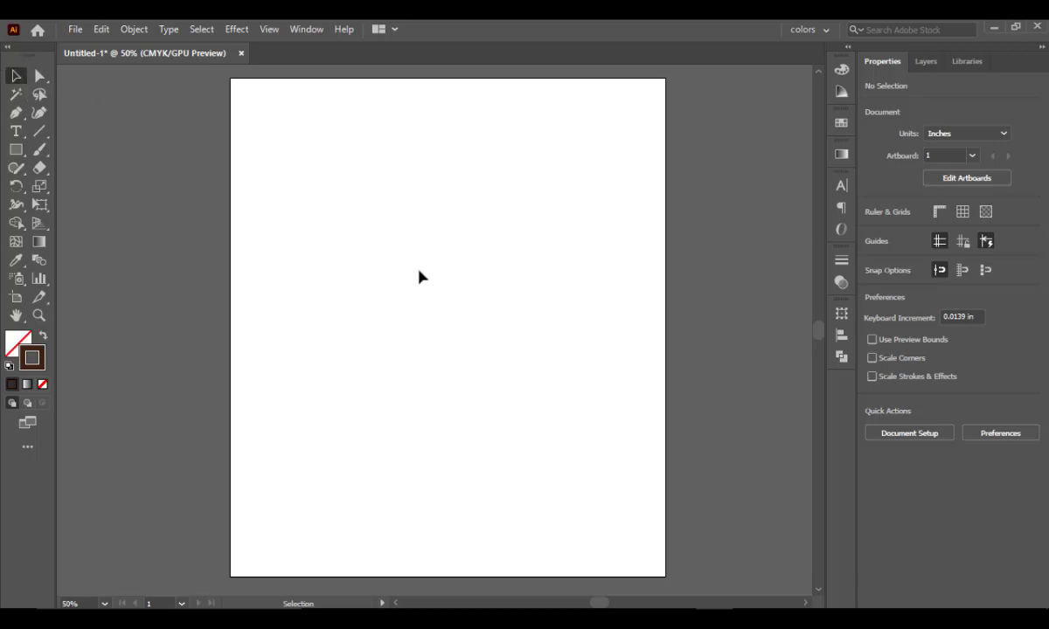
left_click(15, 149)
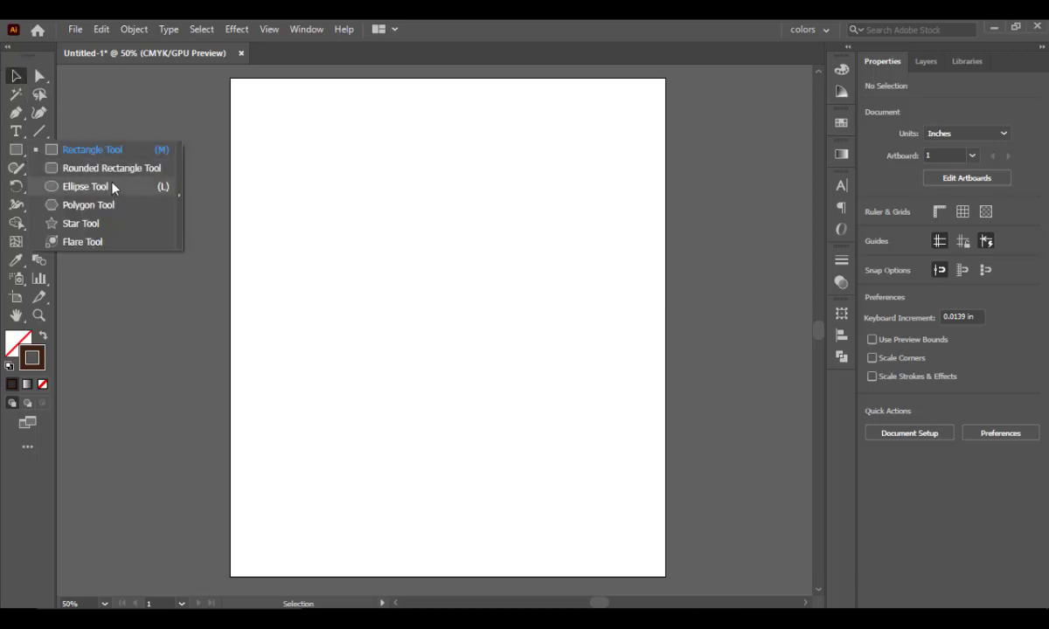
left_click(112, 187)
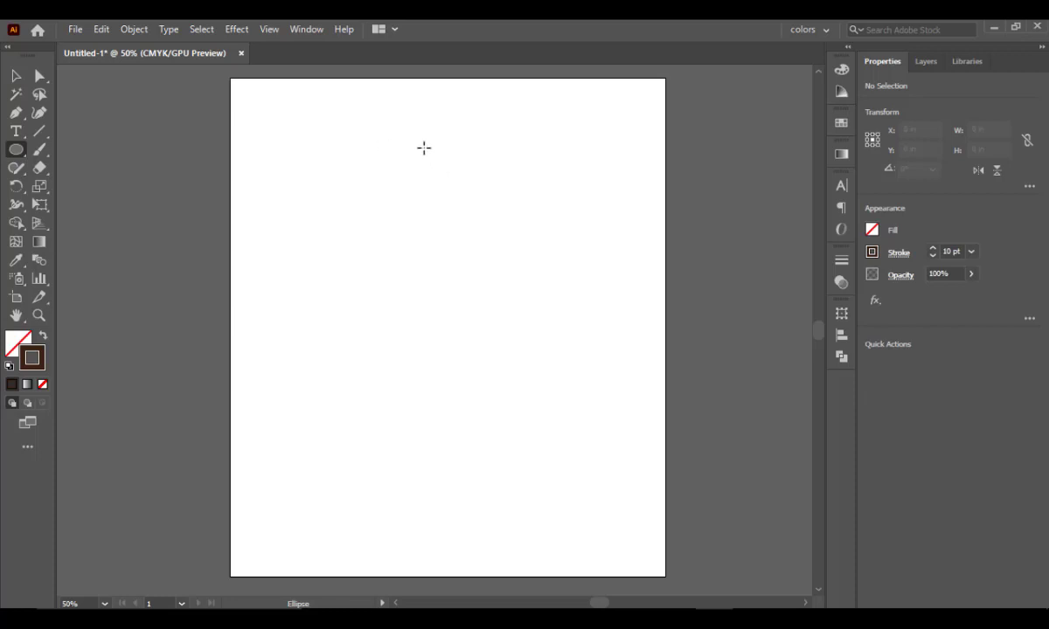
left_click_drag(424, 147, 457, 226)
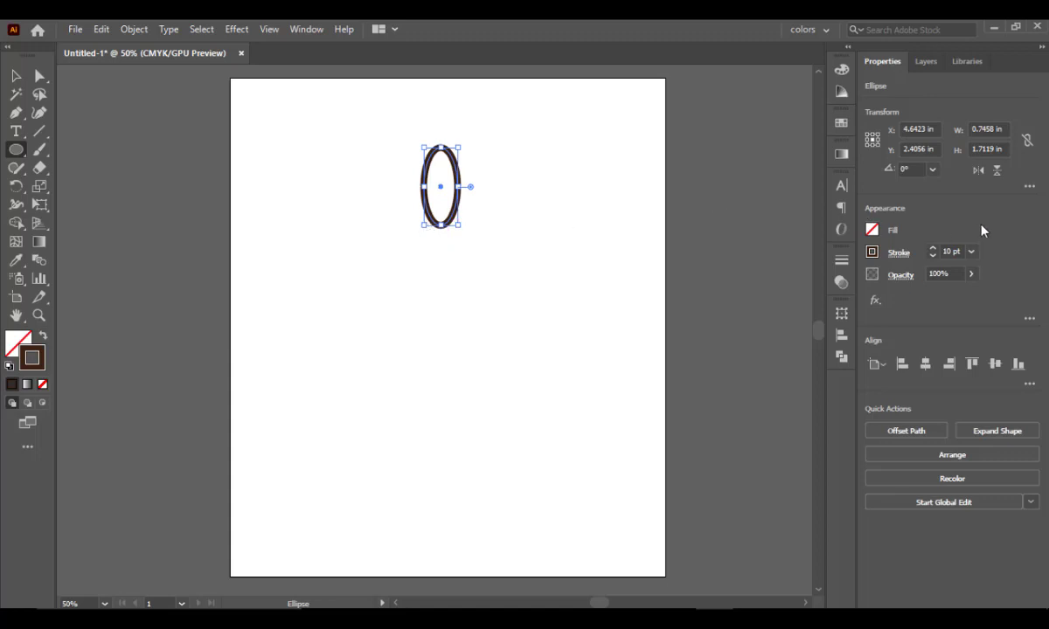
left_click(970, 253)
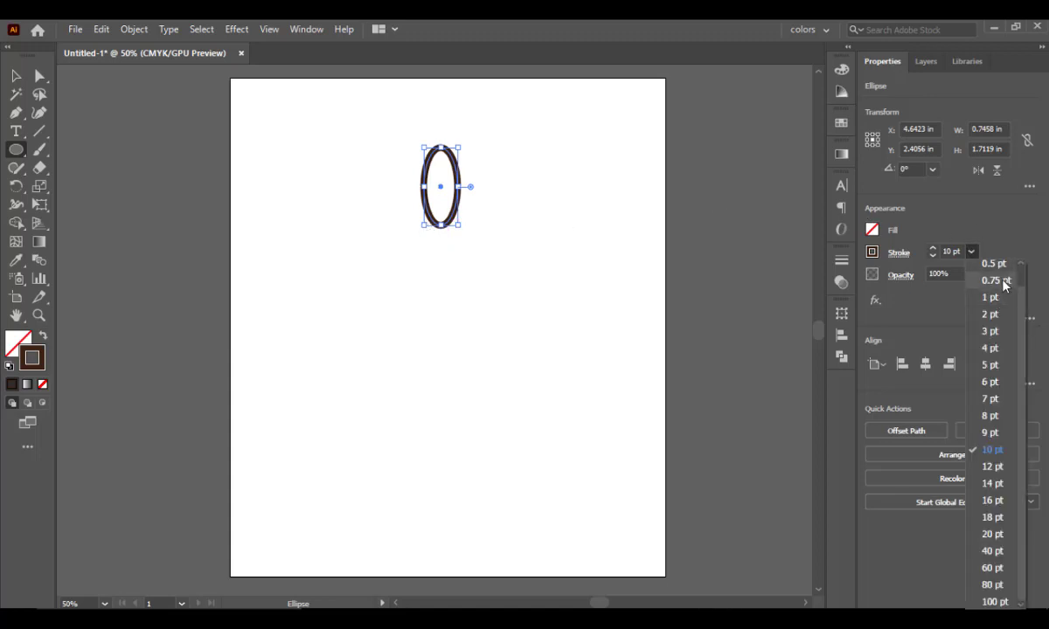
left_click(997, 264)
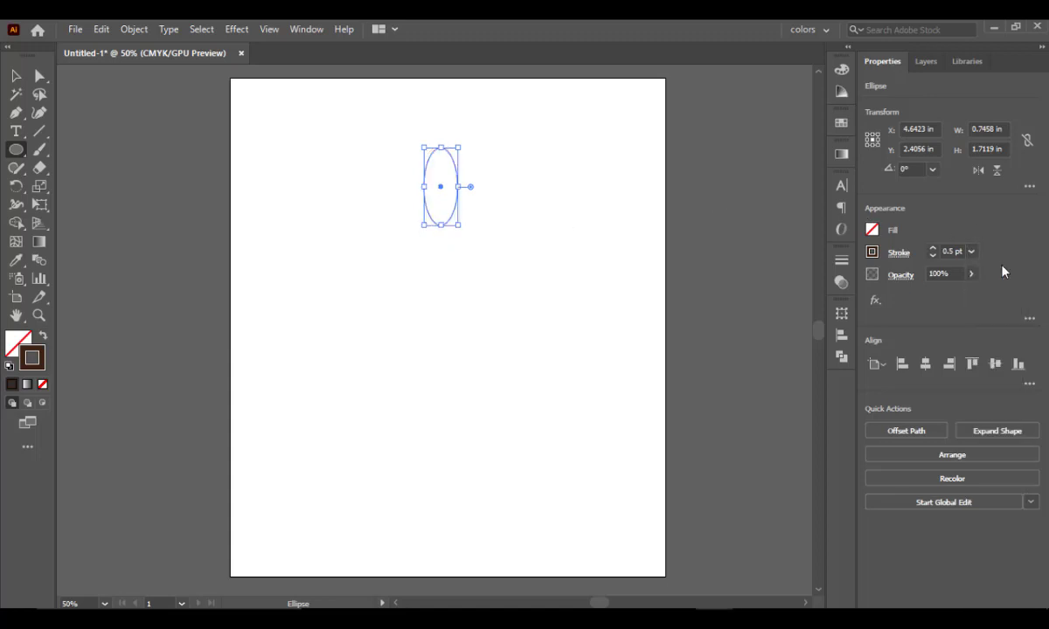
Make a copy of the ellipse rotated 45° clockwise around a point just below the ellipse
left_click(16, 79)
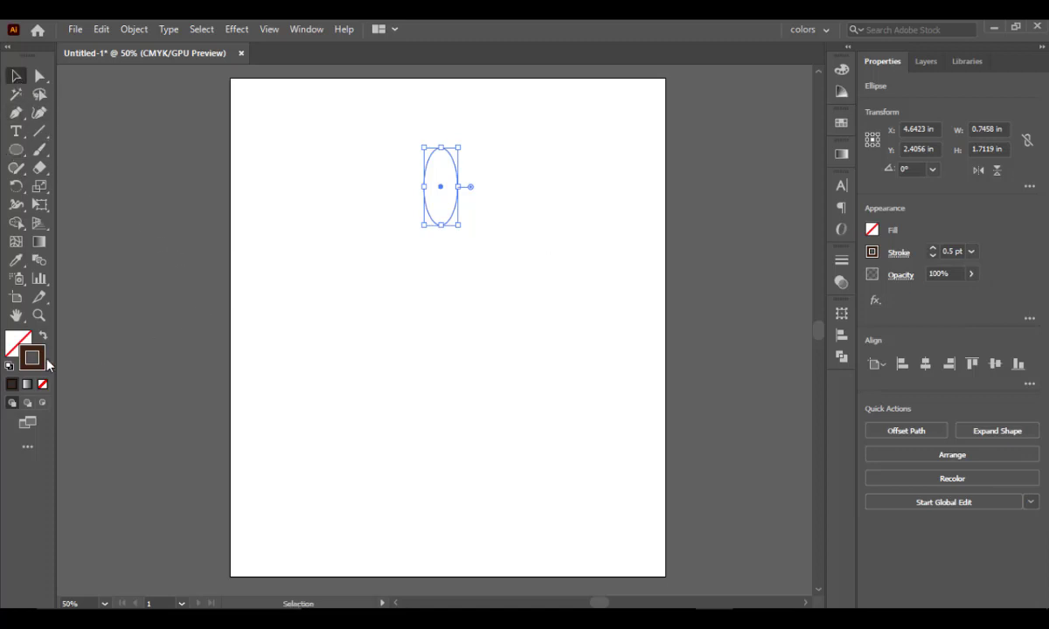
left_click_drag(414, 158, 475, 235)
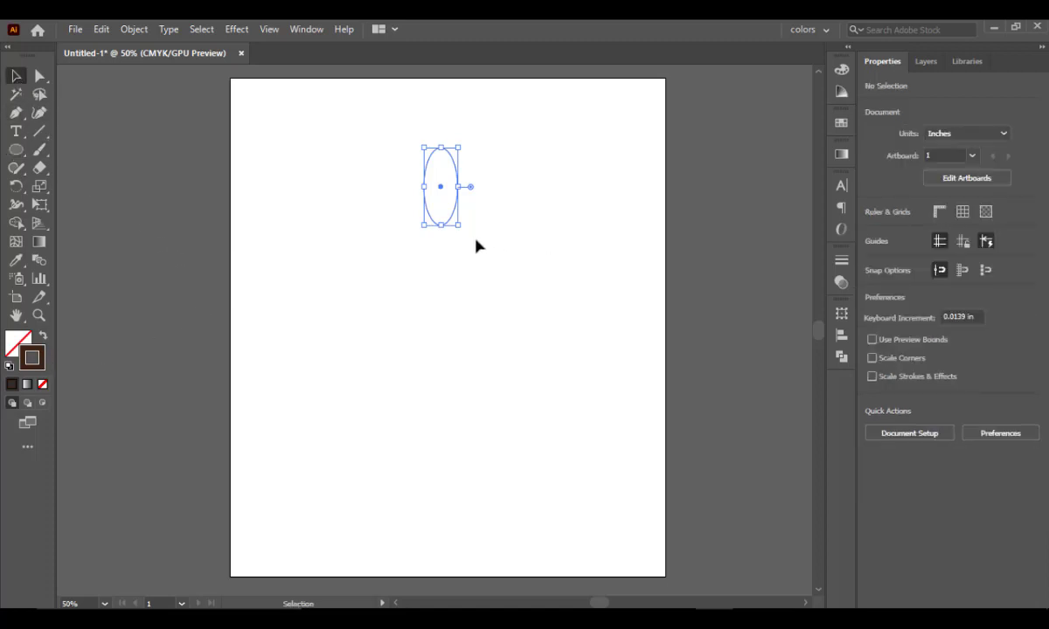
left_click(16, 186)
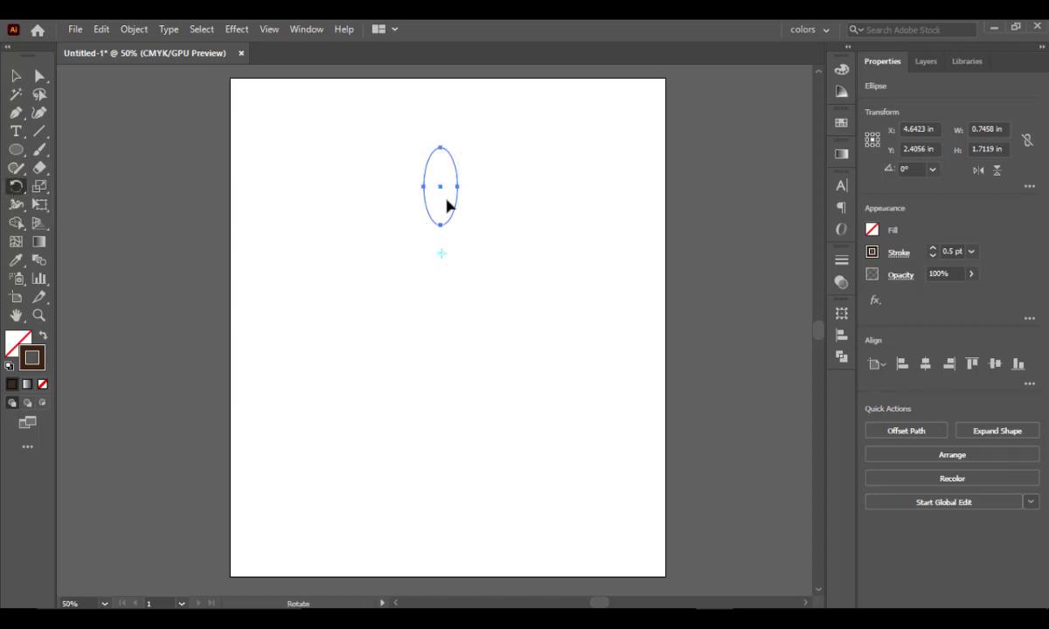
left_click_drag(446, 195, 466, 241)
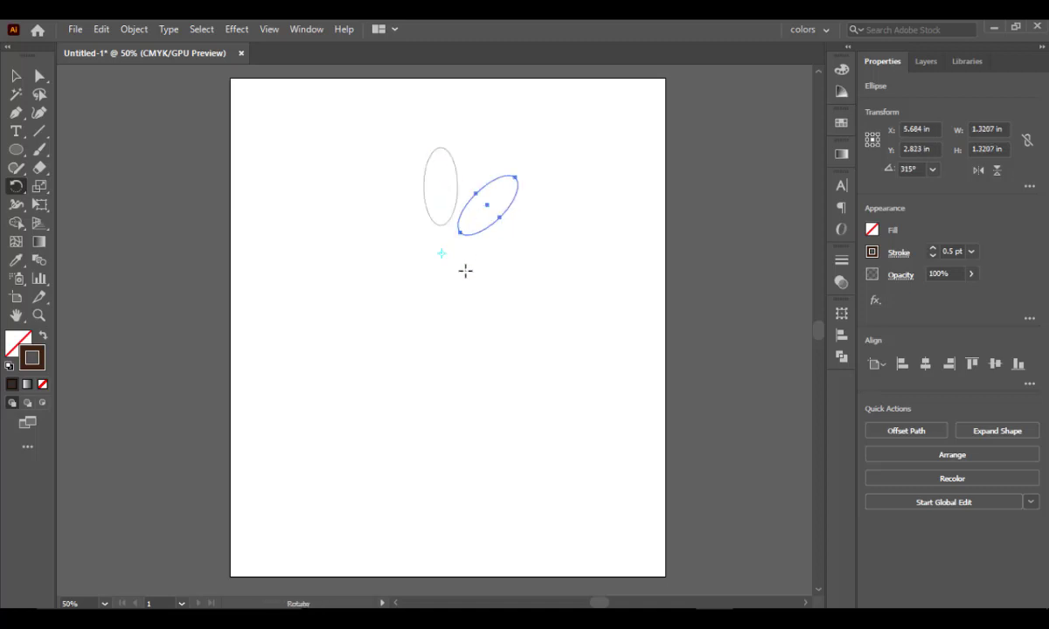
Repeat the rotated copy six more times to complete a ring of eight petals, and deselect the artwork
key("ctrl+d")
key("ctrl+d")
key("ctrl+d")
key("ctrl+d")
key("ctrl+d")
key("ctrl+d")
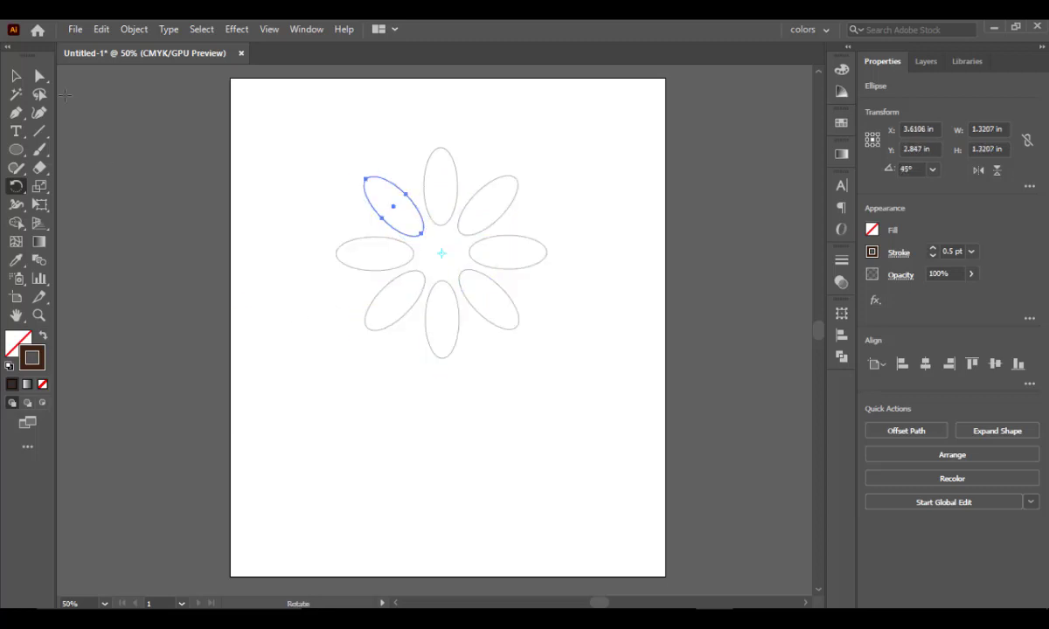
left_click(19, 76)
left_click(614, 162)
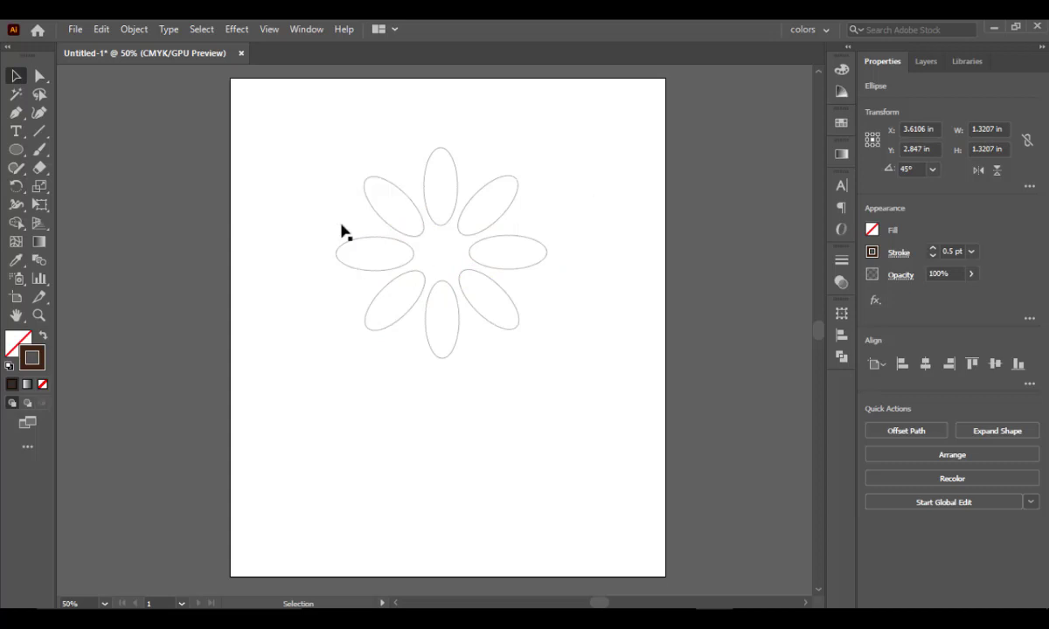
Set the stroke colour of all eight ellipses to pink E53CA1
key("ctrl+plus")
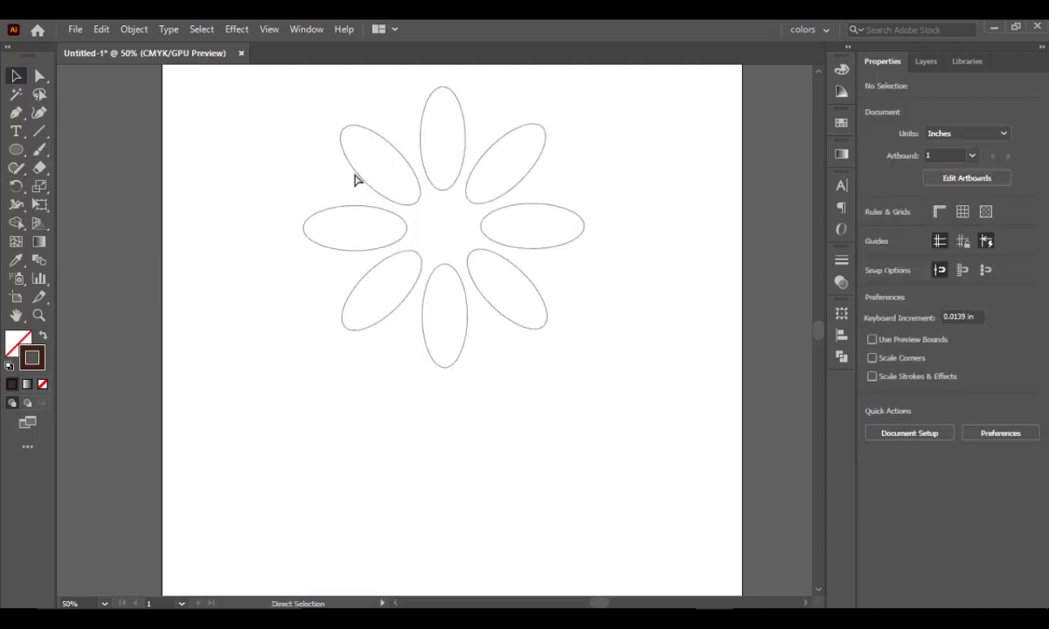
key("ctrl+plus")
key("ctrl+plus")
scroll(550, 325, "up", 2)
key("ctrl+1")
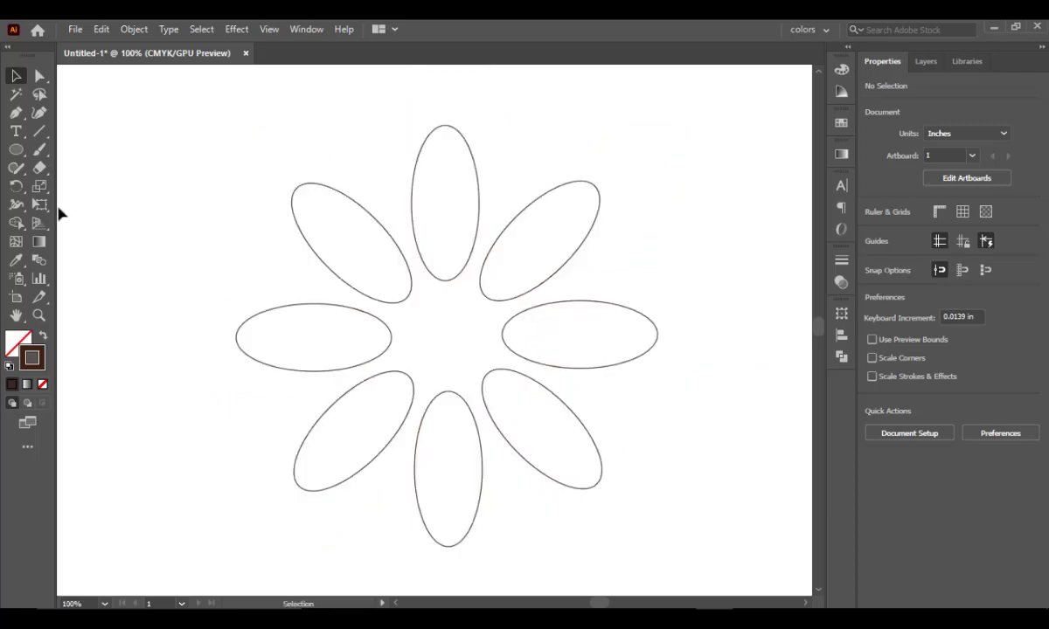
left_click(16, 76)
left_click_drag(211, 140, 669, 495)
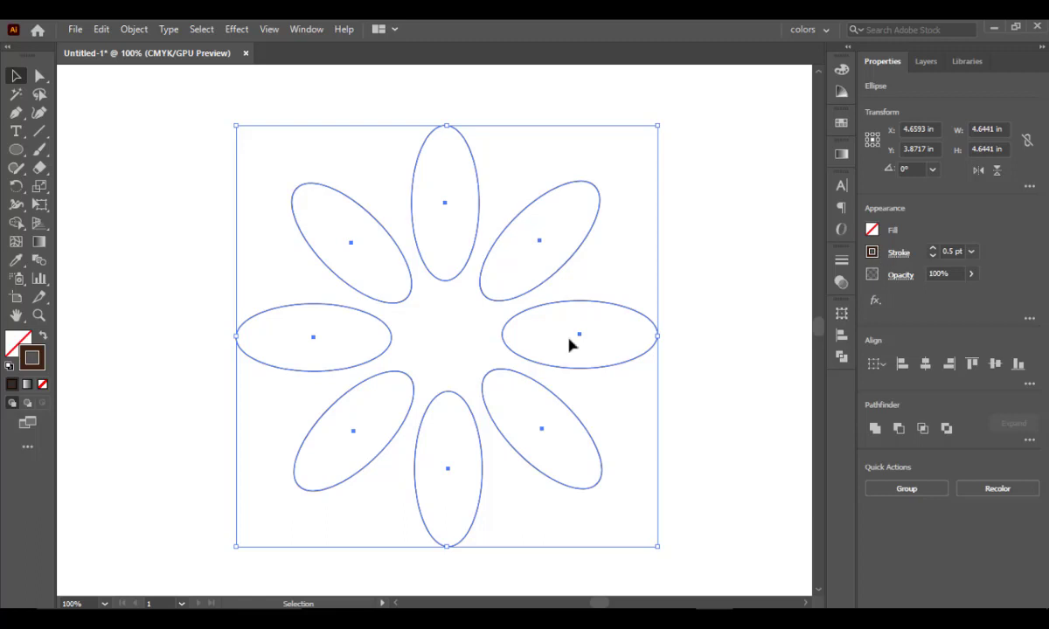
double_click(31, 358)
left_click(826, 363)
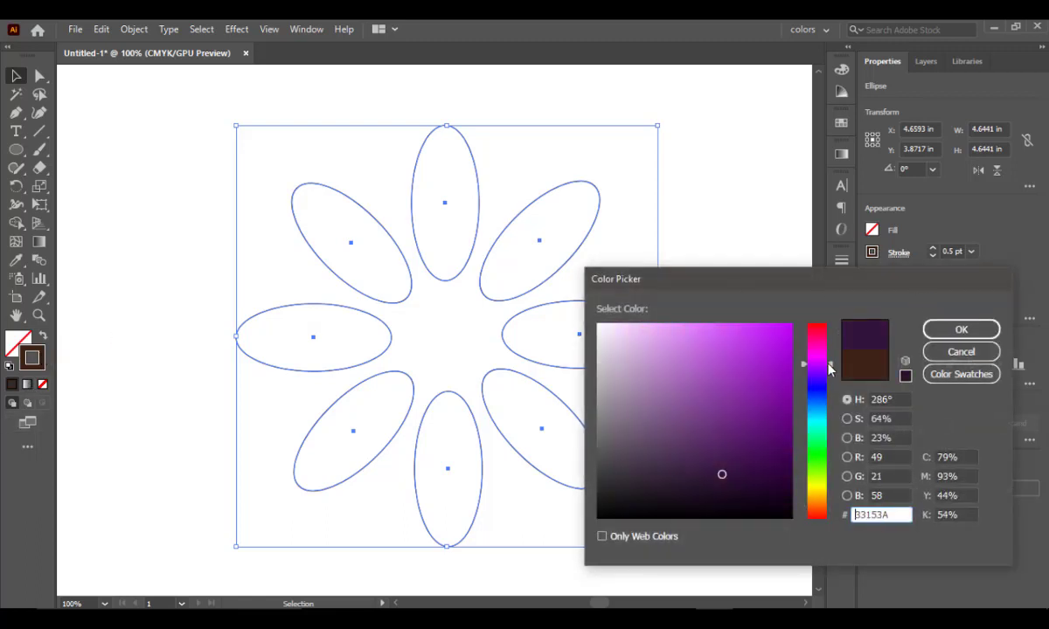
left_click(824, 334)
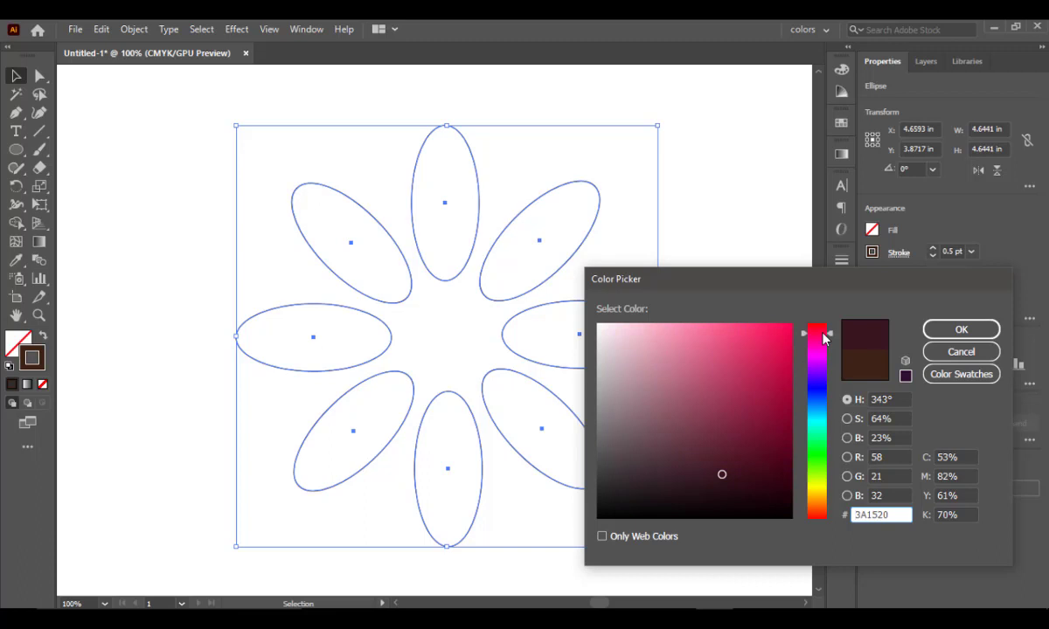
left_click_drag(824, 336, 824, 328)
left_click(781, 347)
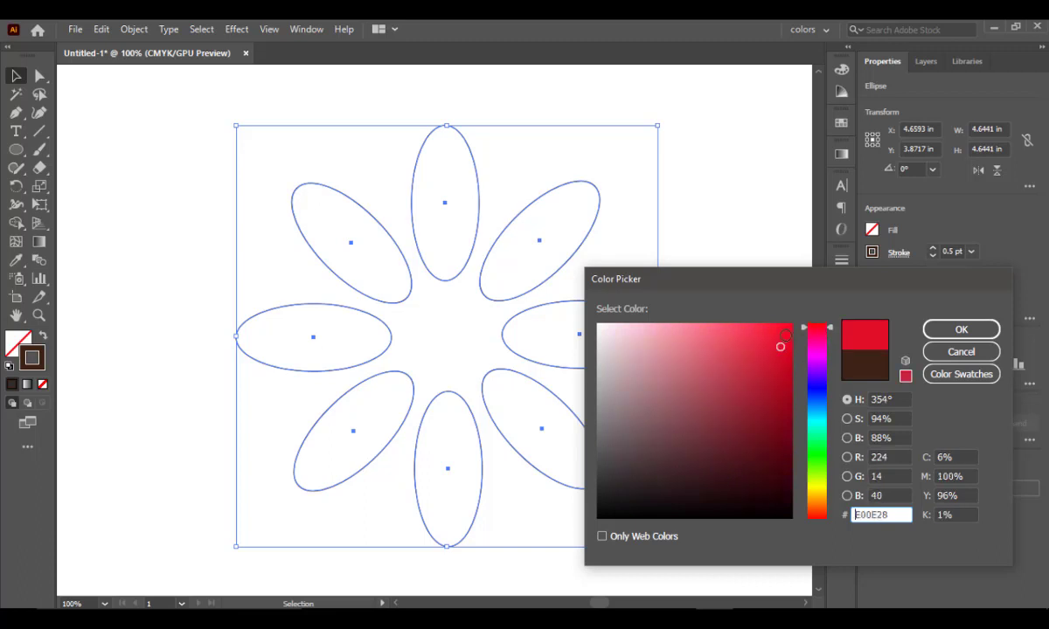
left_click(783, 337)
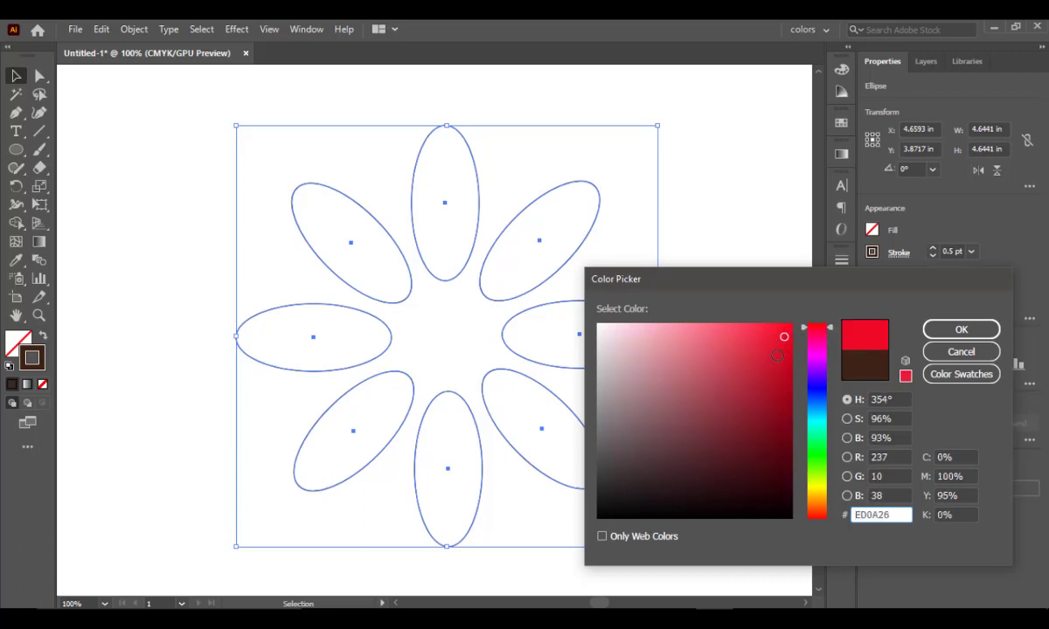
left_click(773, 356)
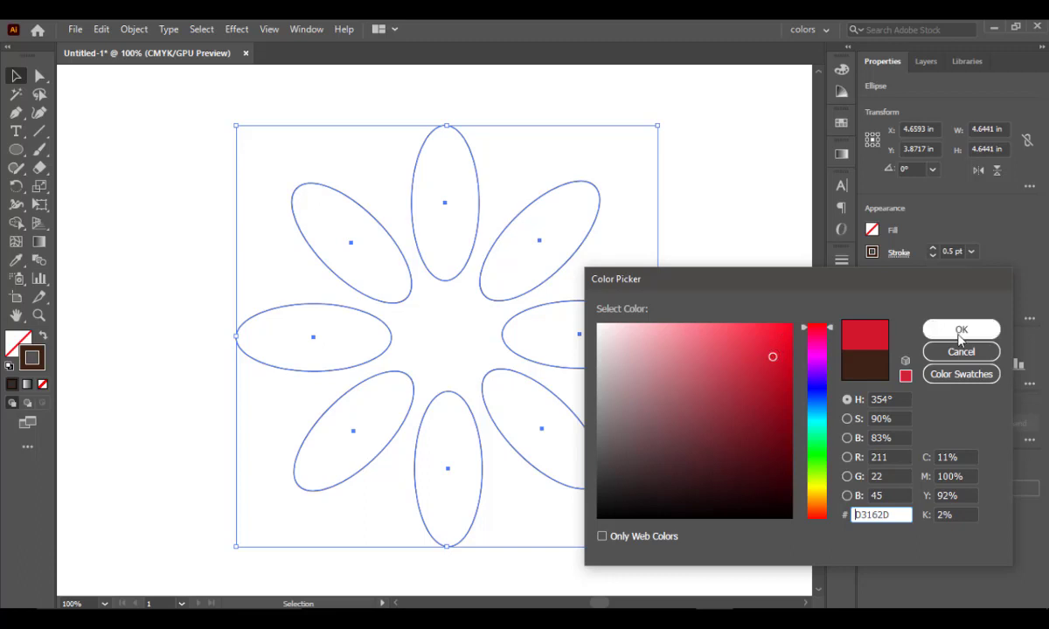
left_click(818, 350)
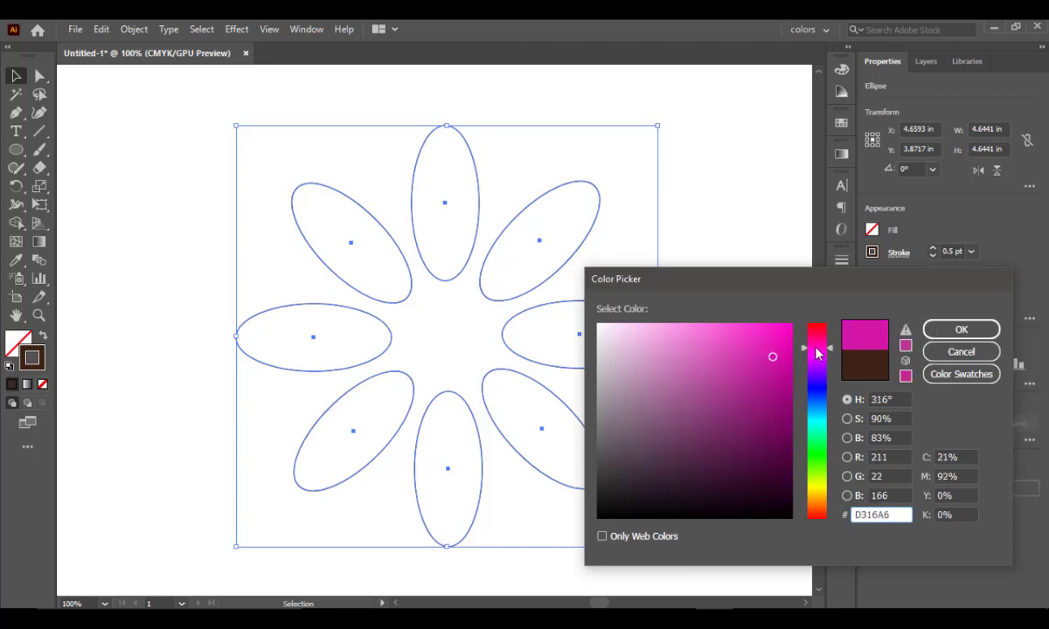
left_click(817, 343)
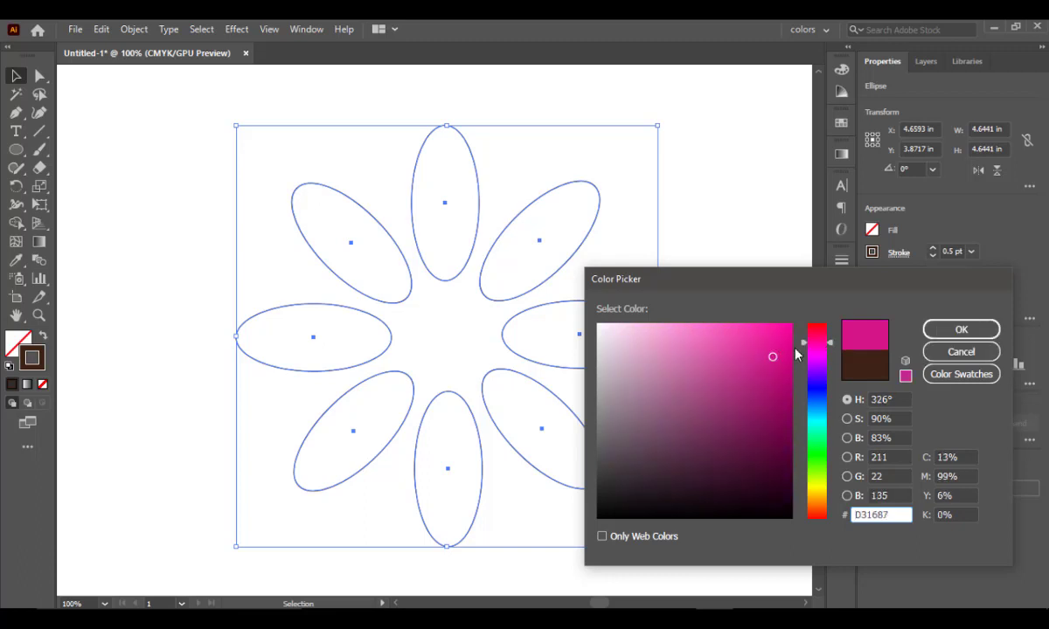
left_click(766, 343)
left_click(743, 341)
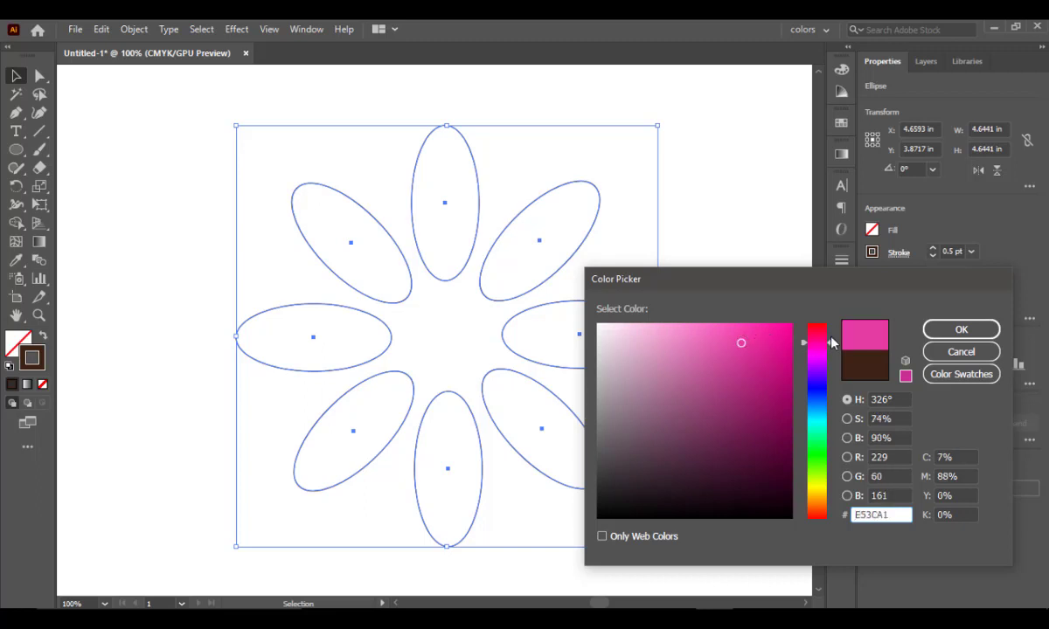
left_click(942, 332)
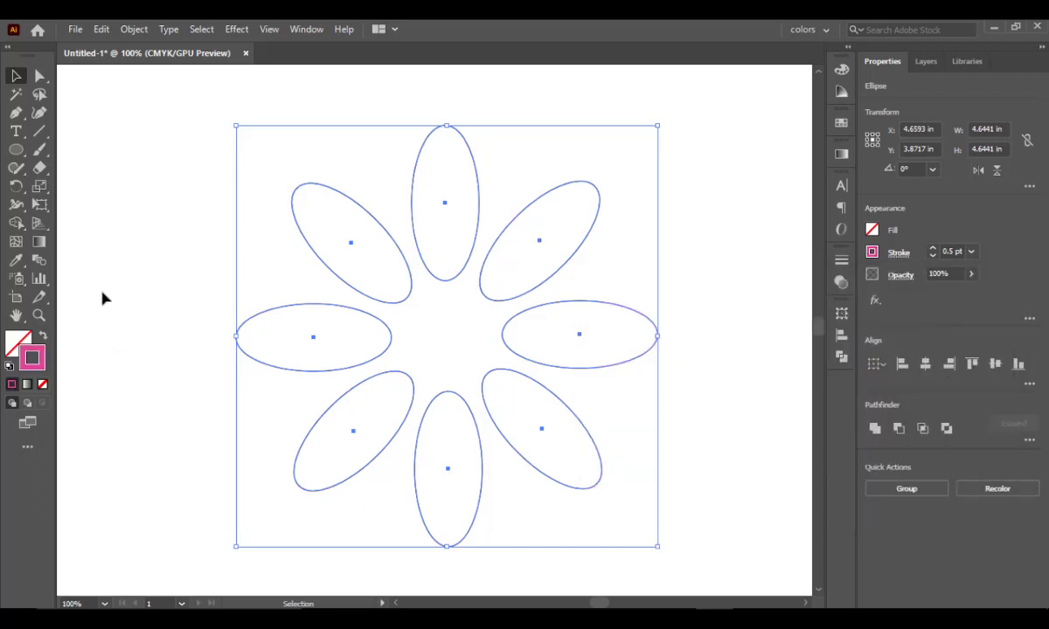
left_click(759, 321)
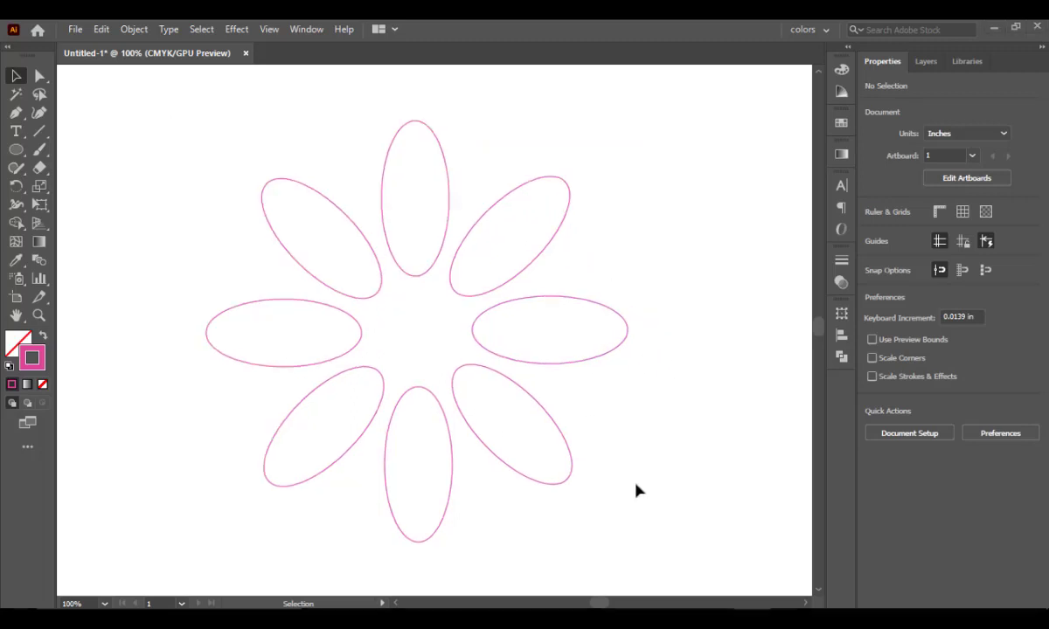
Blend the eight ellipses clockwise with the Blend tool, starting at the uppermost one and closing the ring back on it
left_click_drag(275, 189, 672, 552)
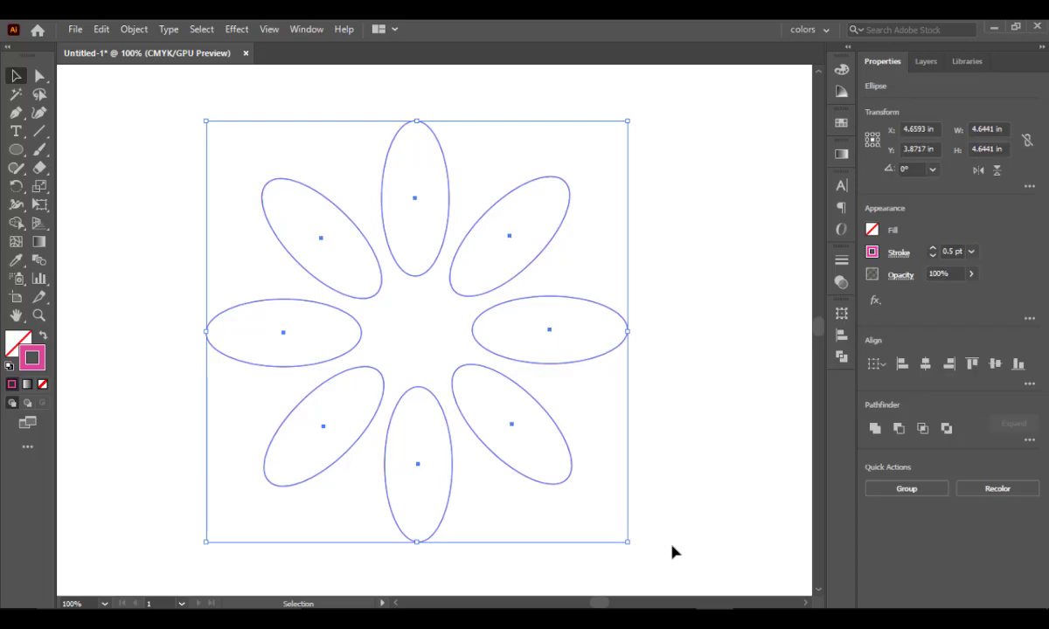
left_click(39, 260)
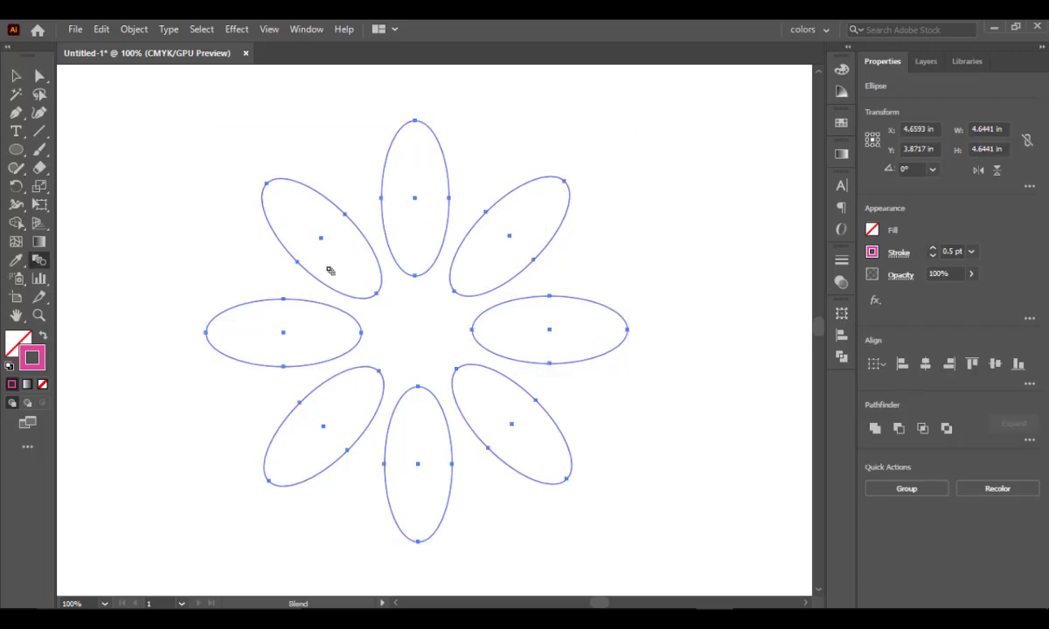
left_click(415, 199)
left_click(509, 238)
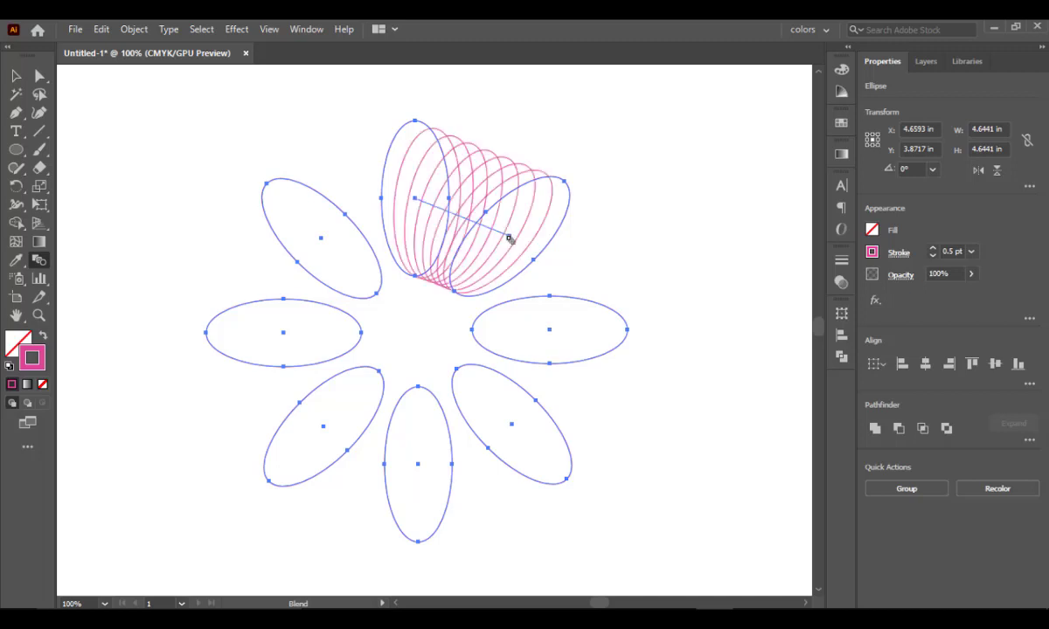
left_click(550, 331)
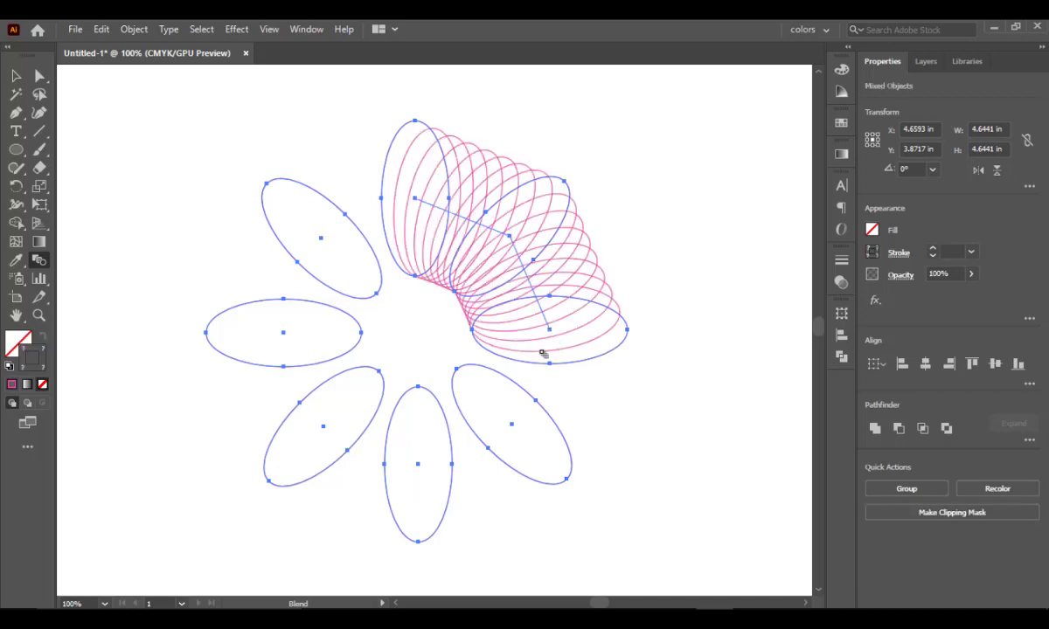
left_click(512, 427)
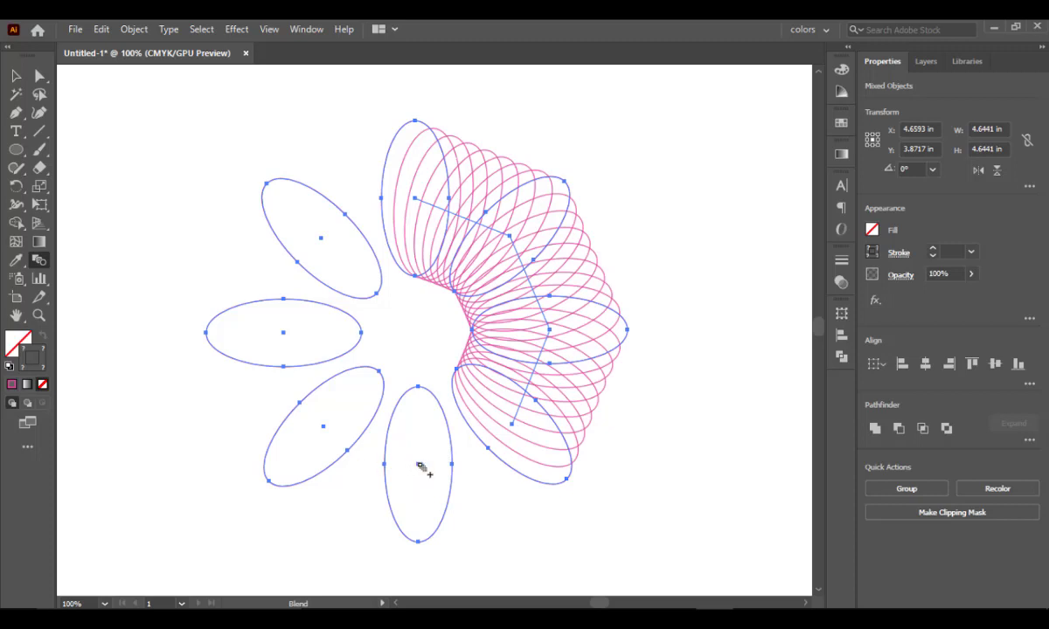
left_click(418, 464)
left_click(323, 429)
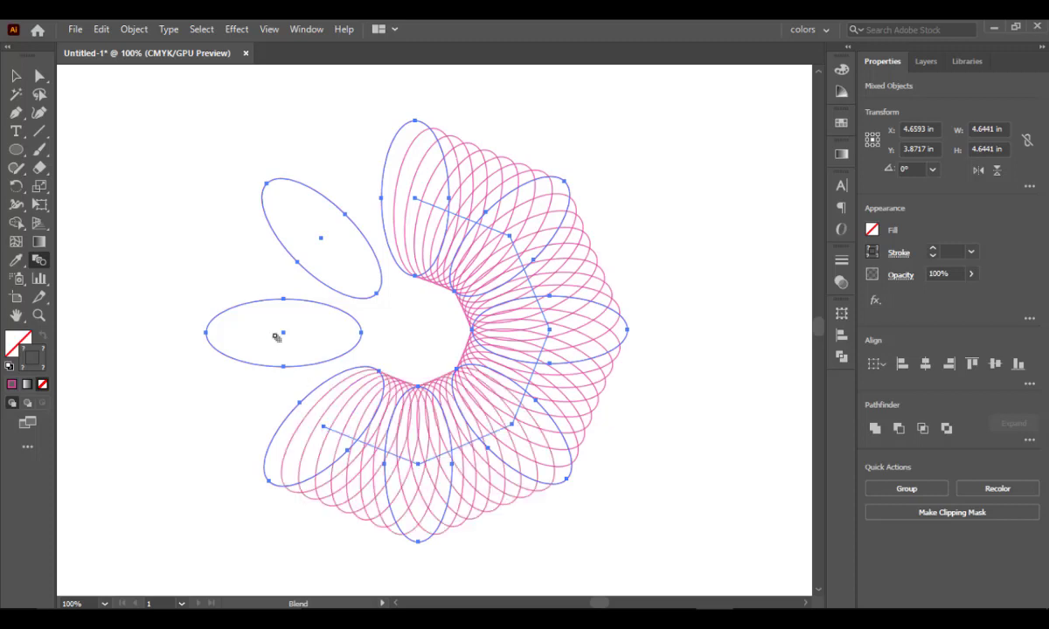
left_click(284, 334)
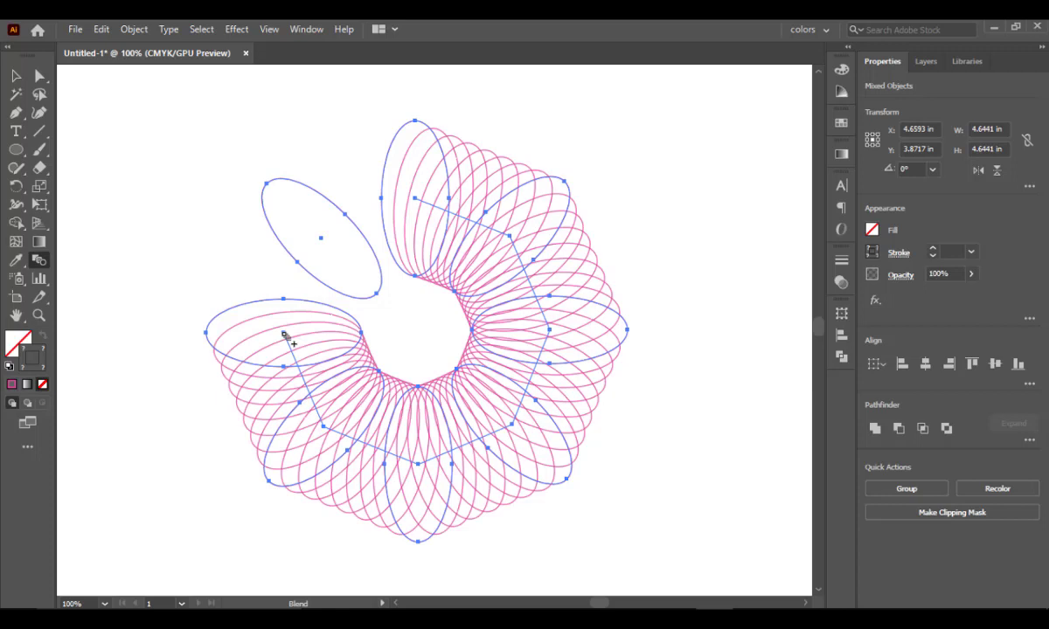
left_click(326, 244)
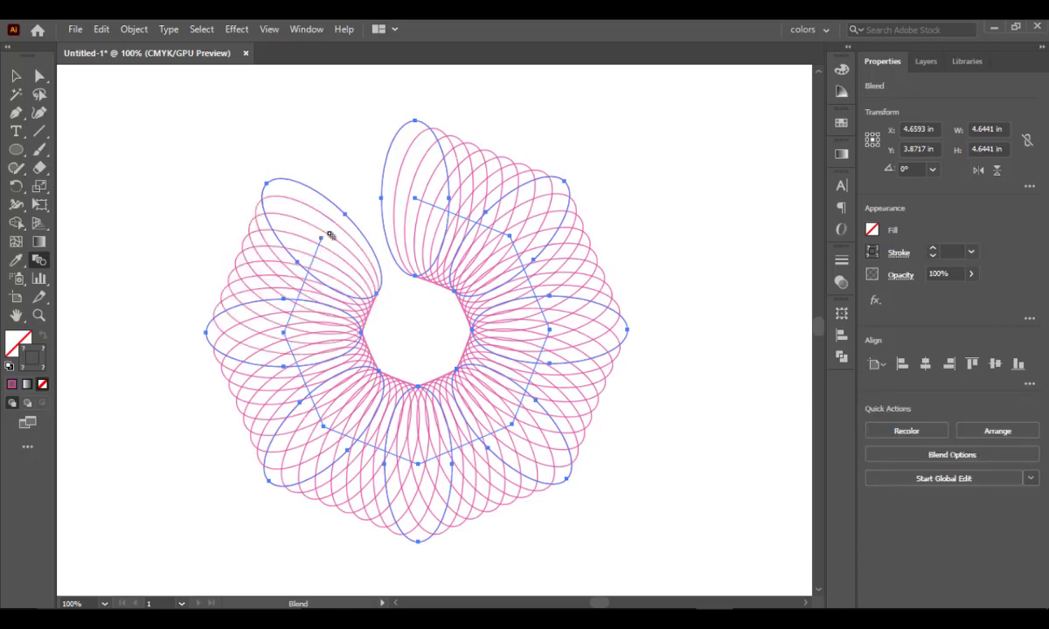
left_click(416, 199)
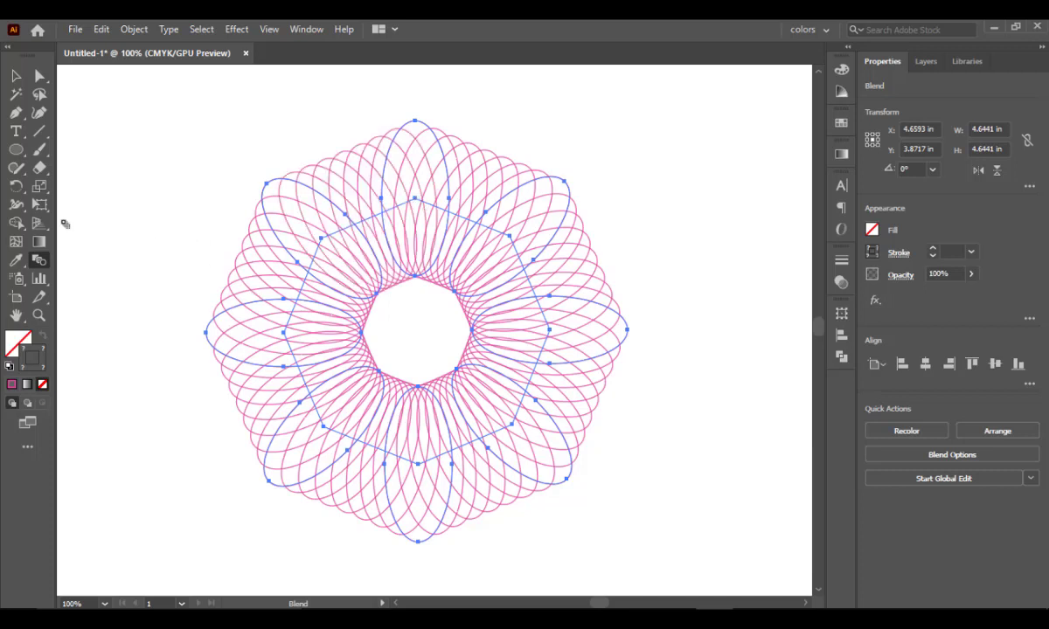
Open the blend's options and set the specified steps to 8, toggling the preview
double_click(39, 256)
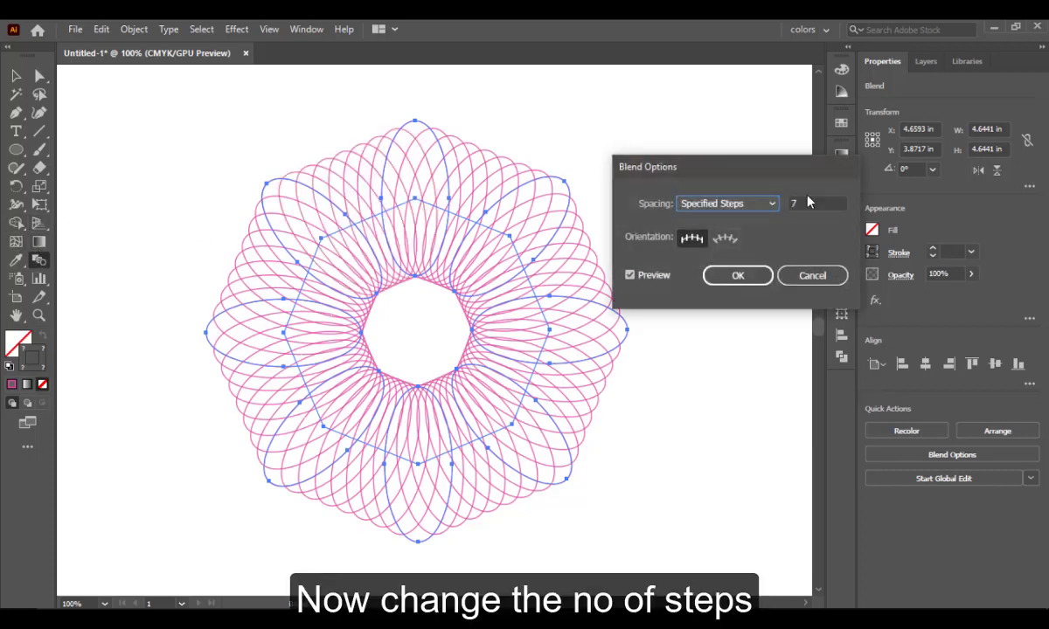
left_click(651, 275)
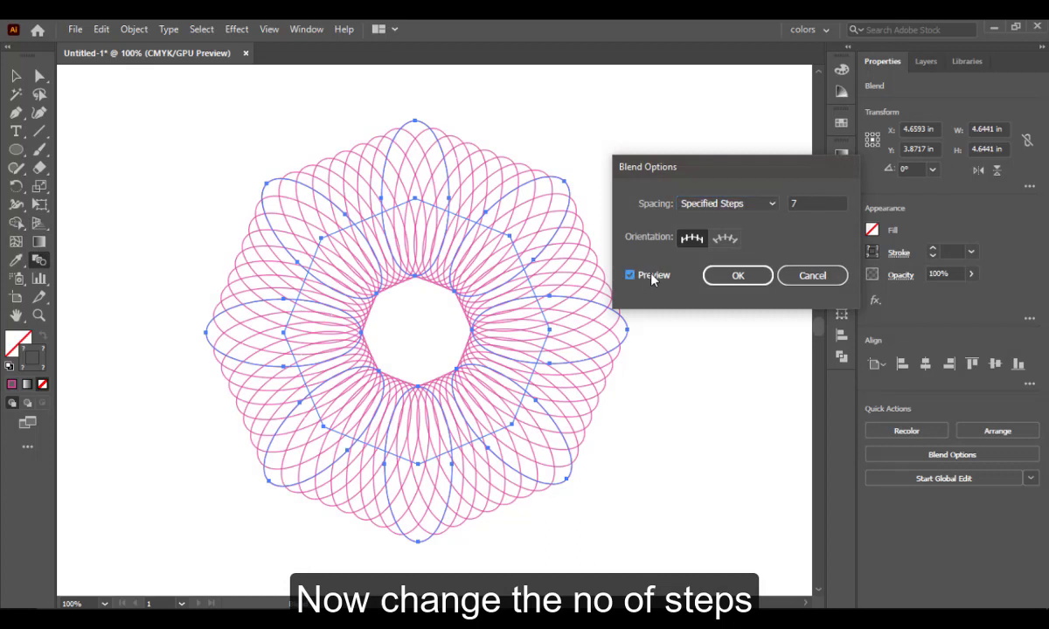
left_click(630, 275)
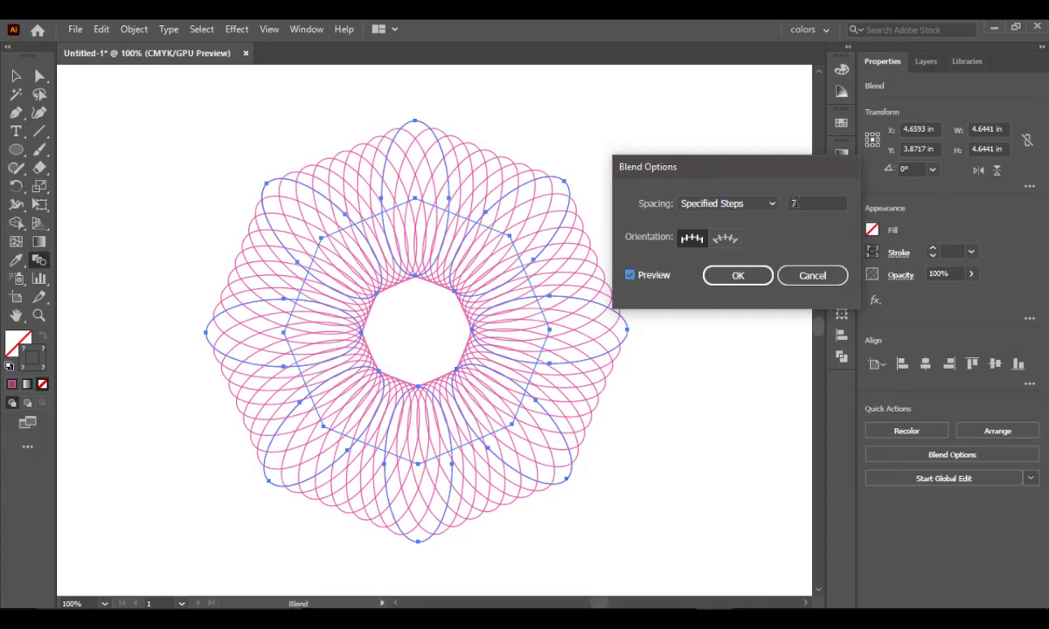
double_click(792, 203)
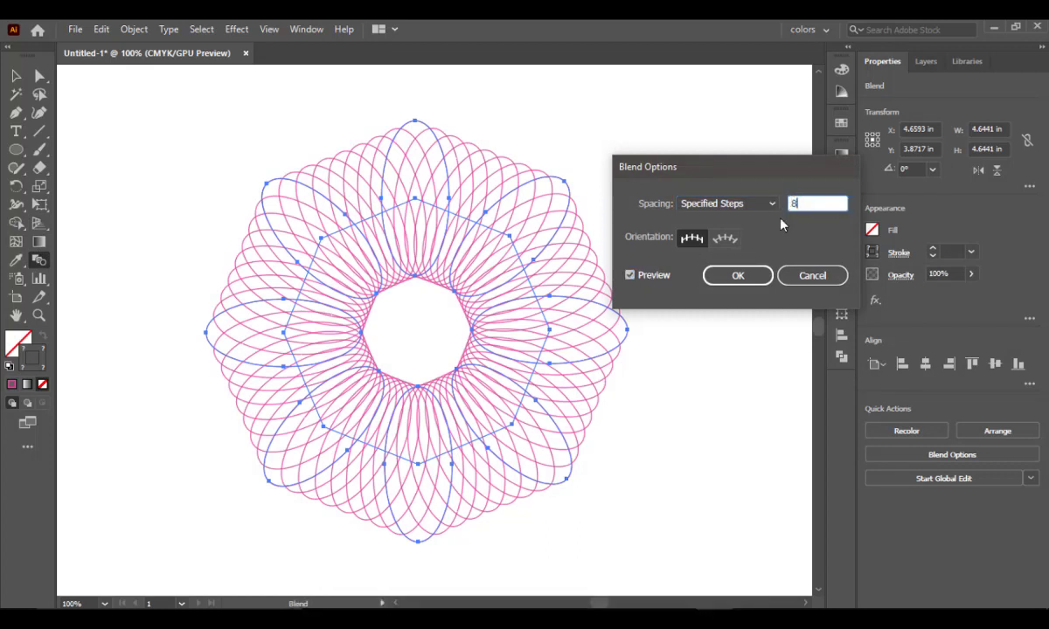
left_click(651, 276)
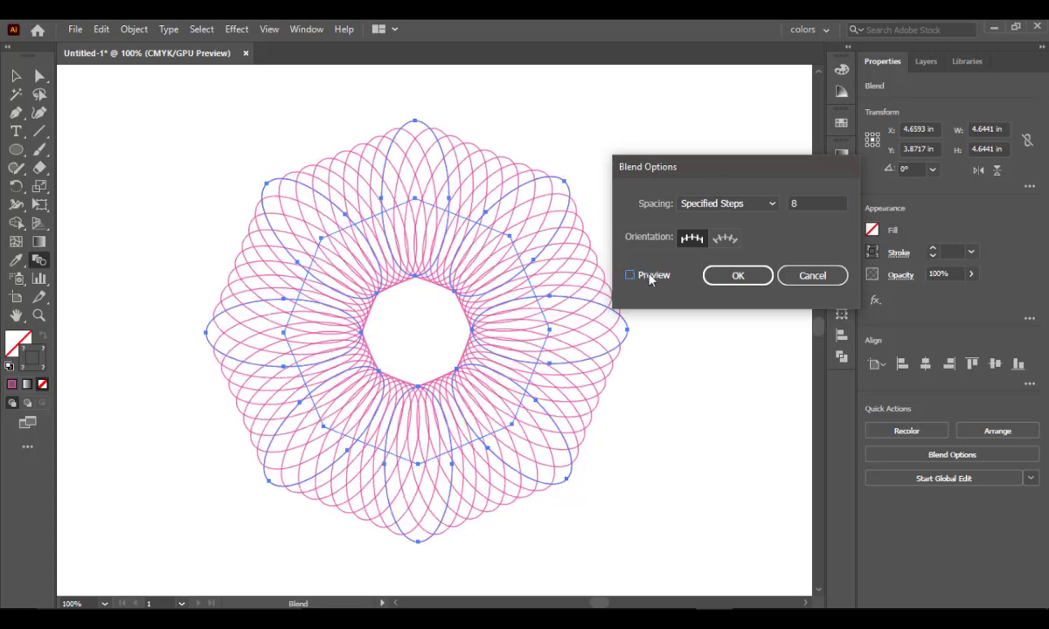
Change the number of specified steps to 12 and preview the blend
double_click(791, 204)
type("1")
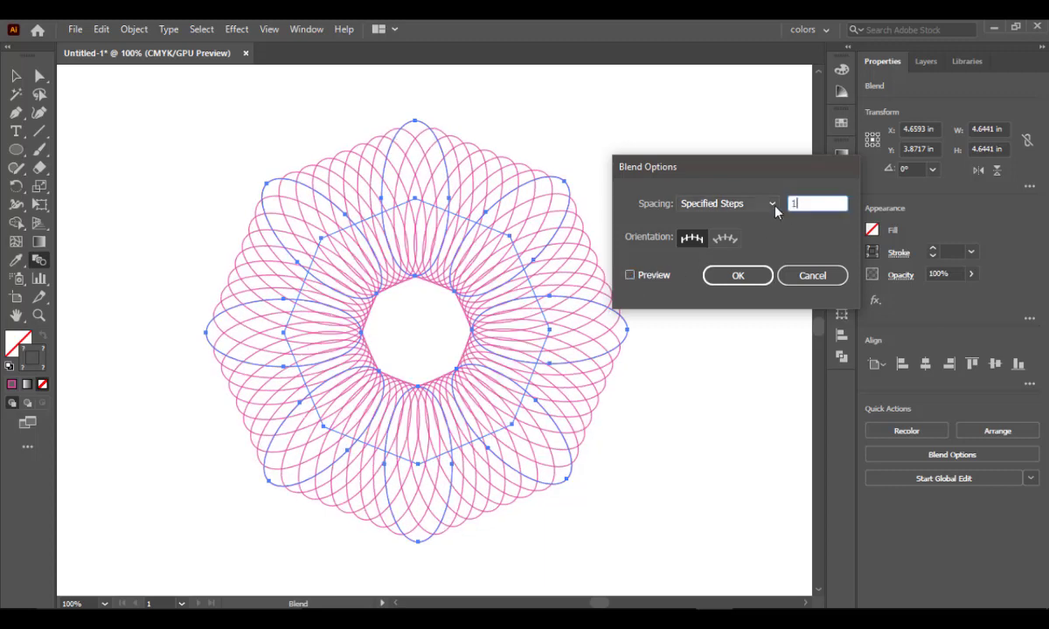
type("2")
left_click(655, 278)
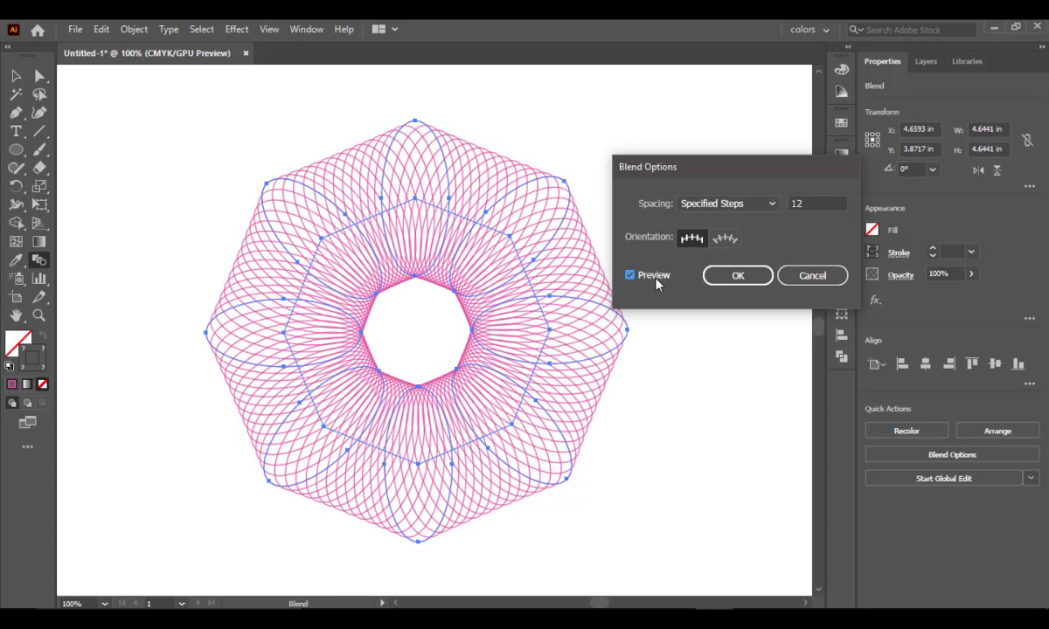
Set the blend to 15 specified steps, apply the options, and deselect the artwork
left_click_drag(813, 203, 794, 203)
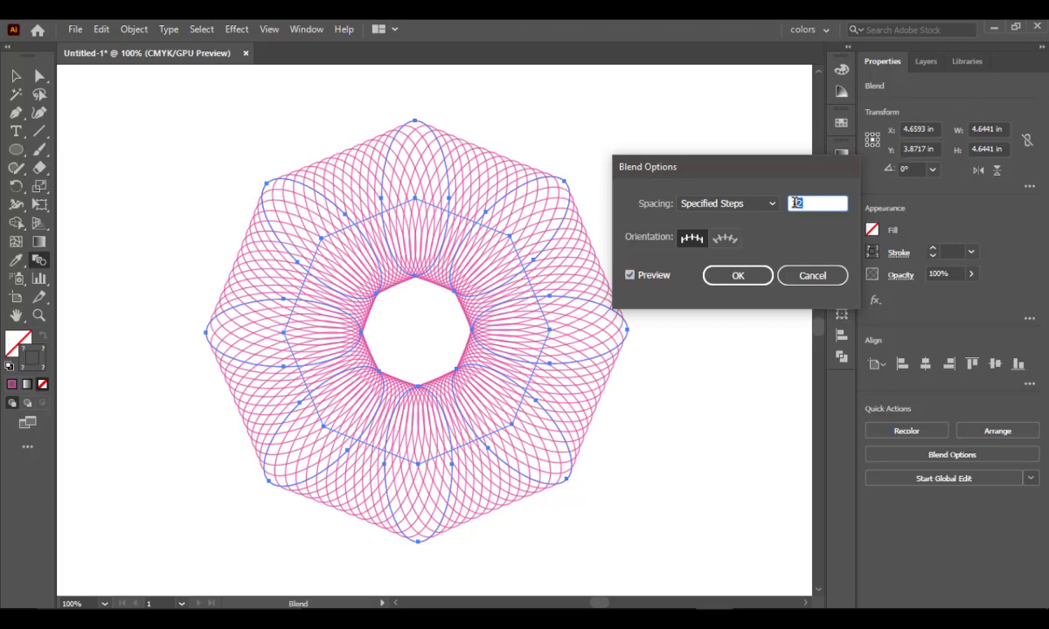
type("15")
left_click(740, 275)
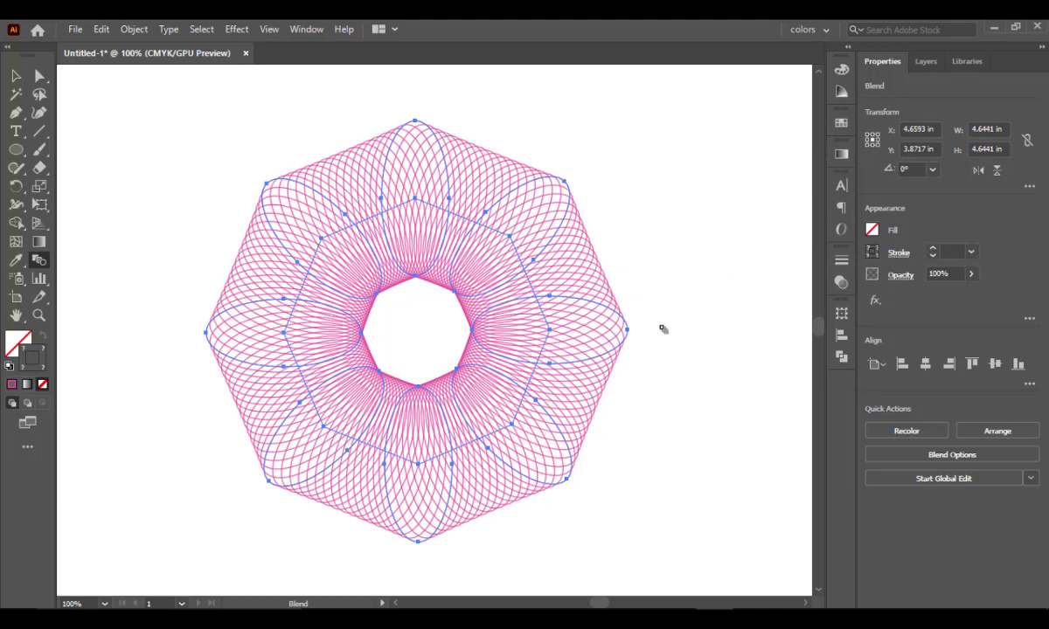
left_click(17, 77)
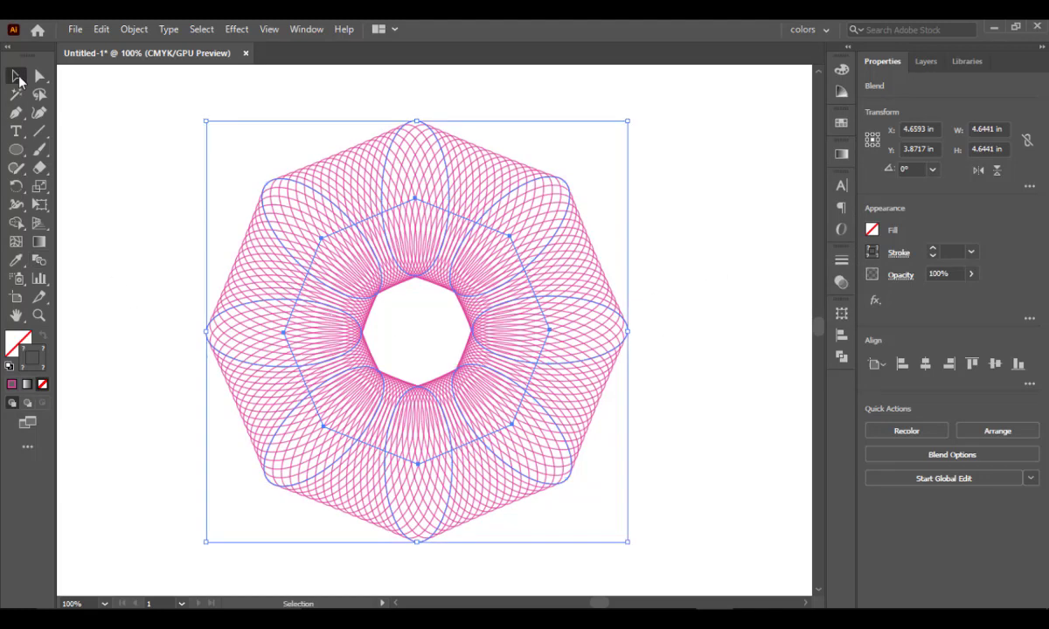
left_click(637, 253)
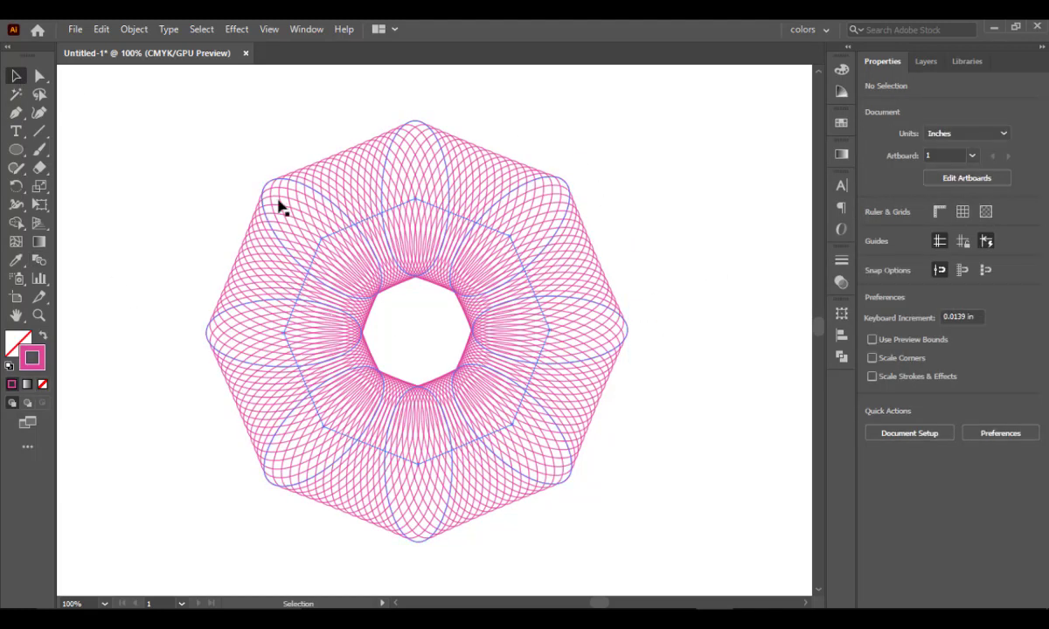
Examine the line pattern around the flower's centre up close, and the whole flower on the artboard
key("ctrl+=")
key("ctrl+=")
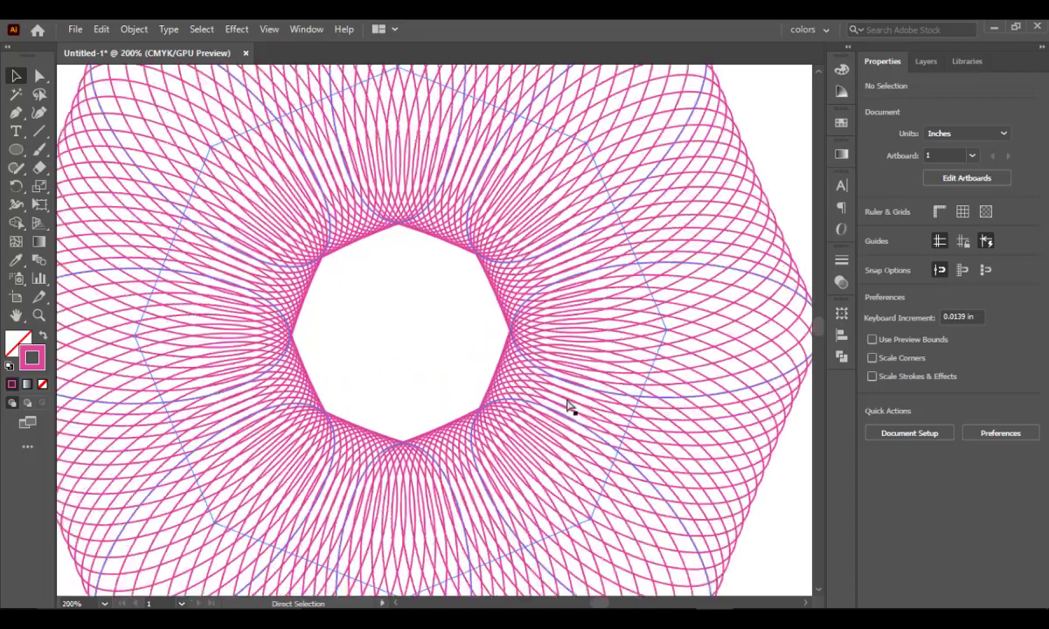
key("ctrl+=")
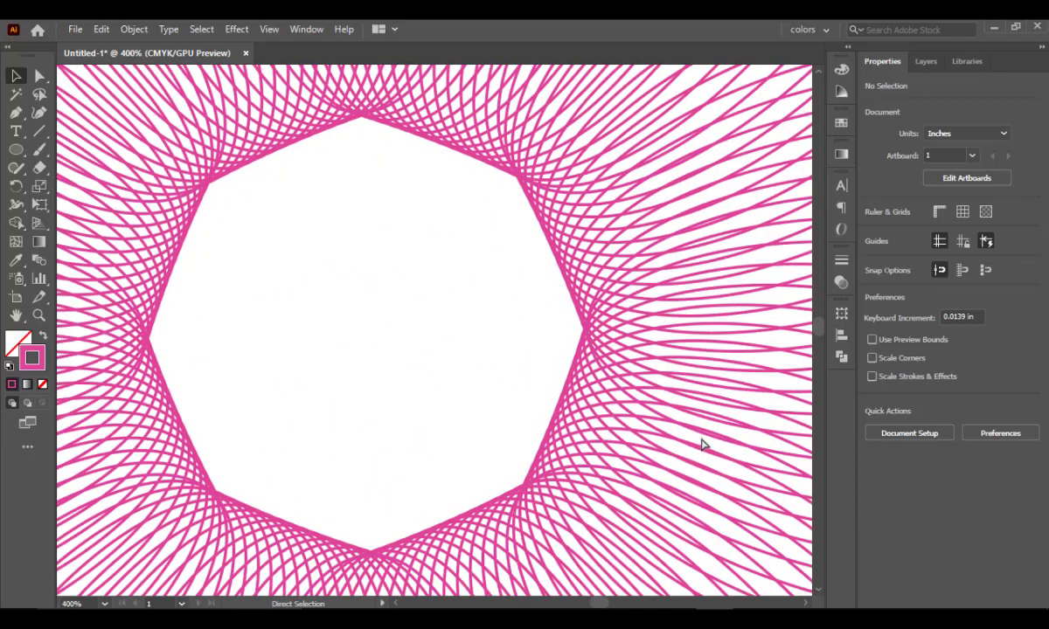
key("ctrl+minus")
key("ctrl+minus")
key("ctrl+minus")
key("ctrl+minus")
key("ctrl+minus")
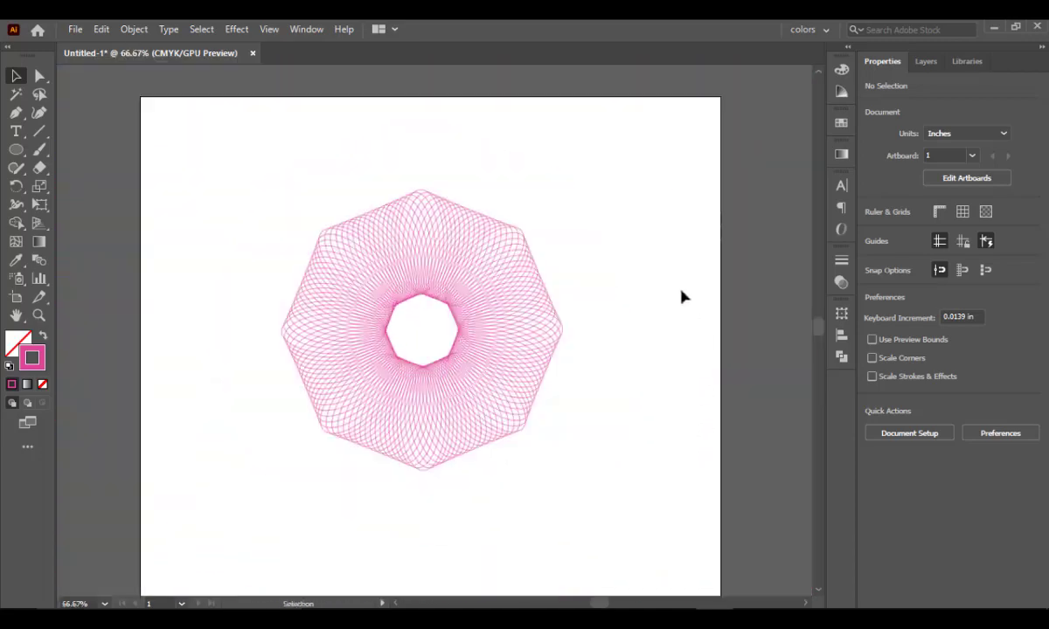
Select the whole blended flower and delete it
left_click_drag(266, 170, 521, 472)
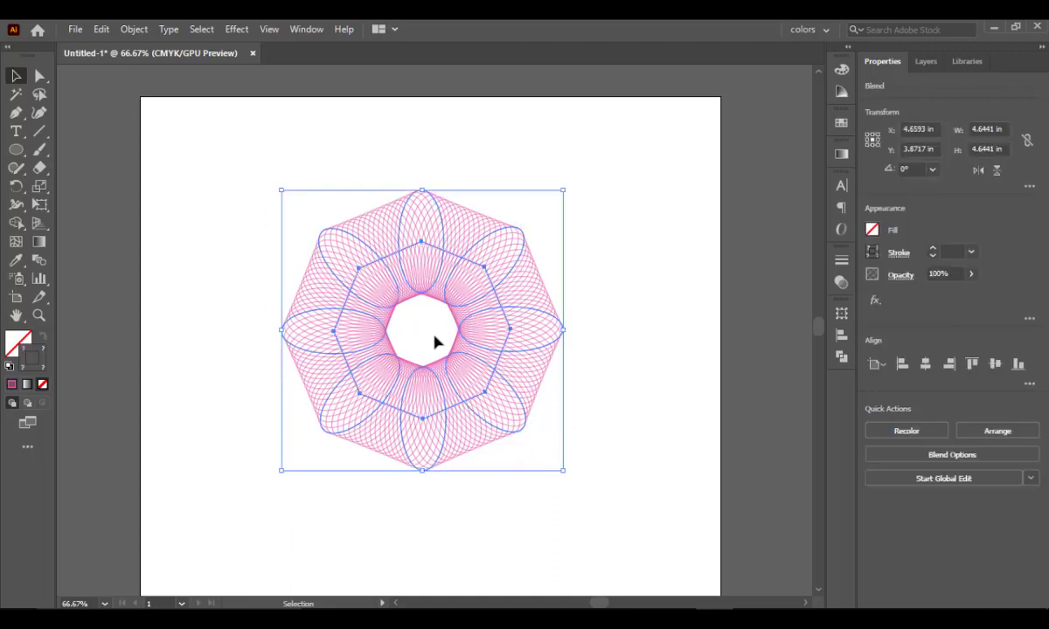
key("Delete")
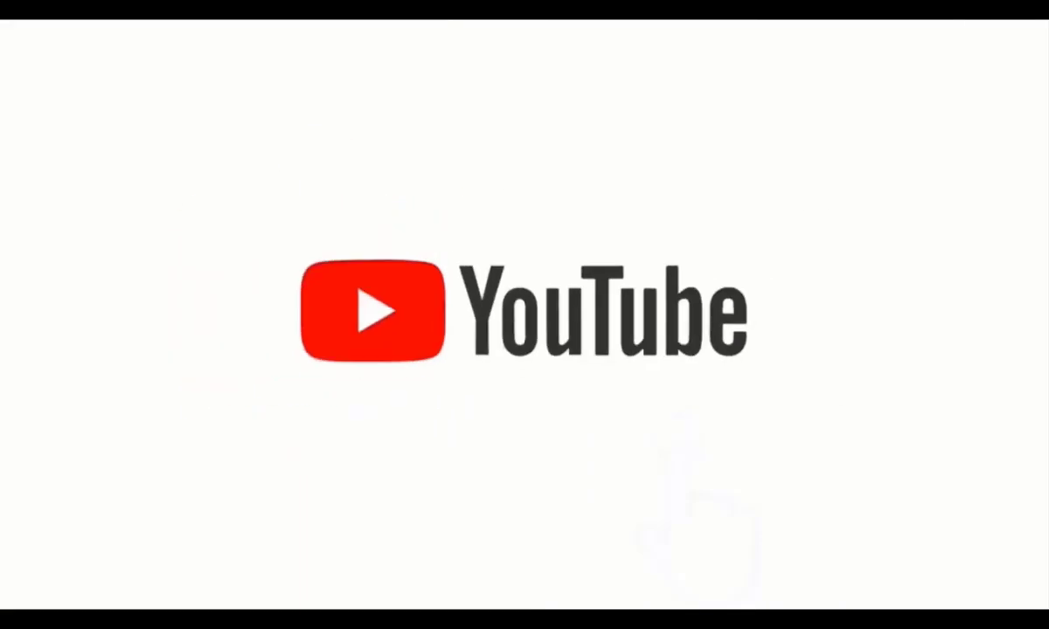